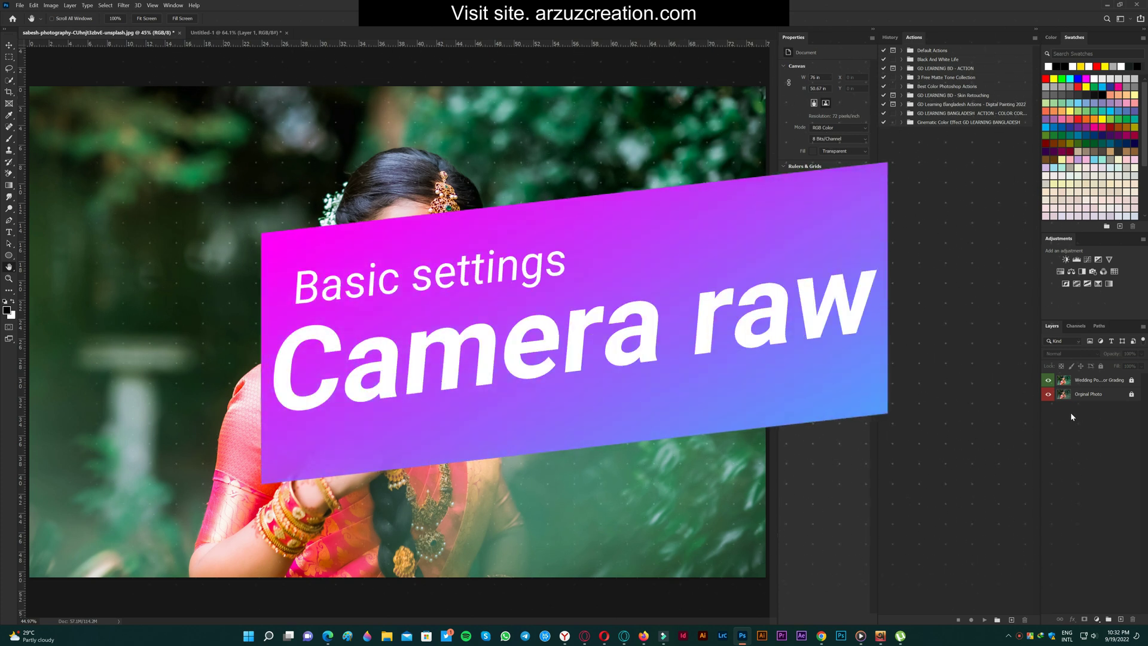
Toggle the graded layer's visibility repeatedly to compare it with the original photo
{"action": "left_click", "coordinate": [1048, 380]}
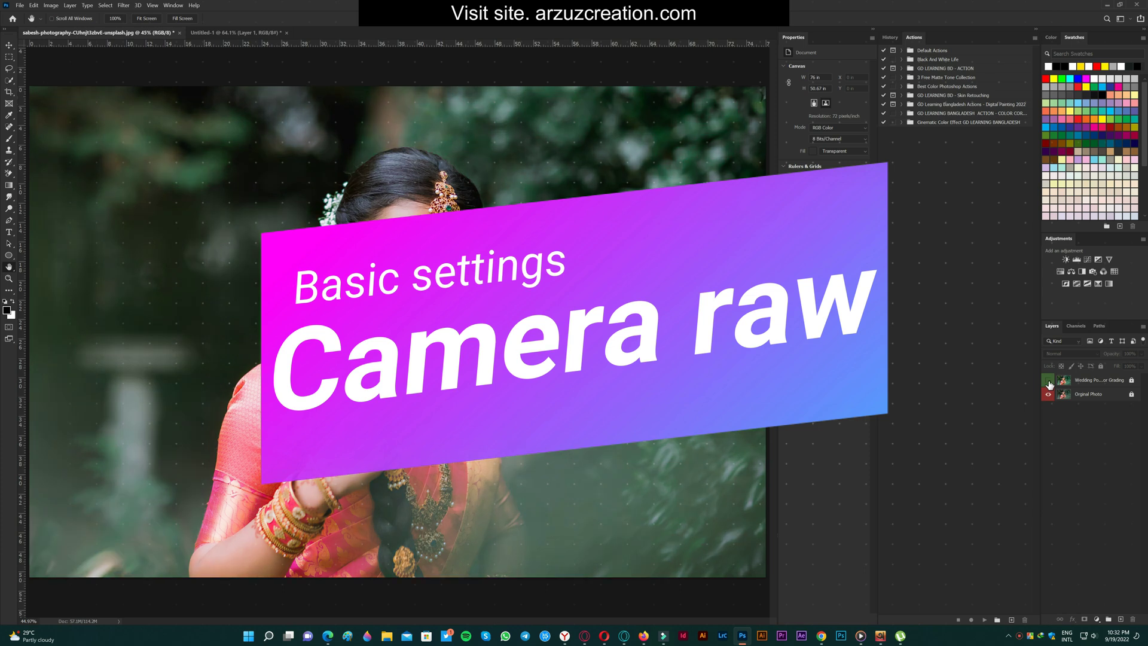
{"action": "left_click", "coordinate": [1047, 381]}
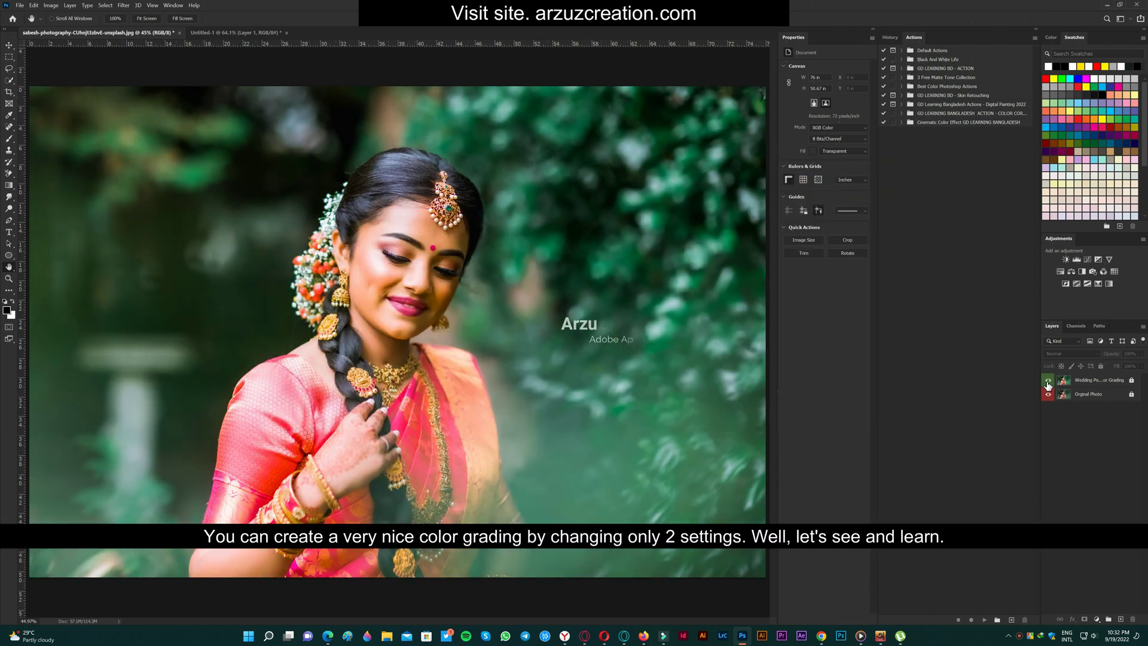
{"action": "left_click", "coordinate": [1048, 386]}
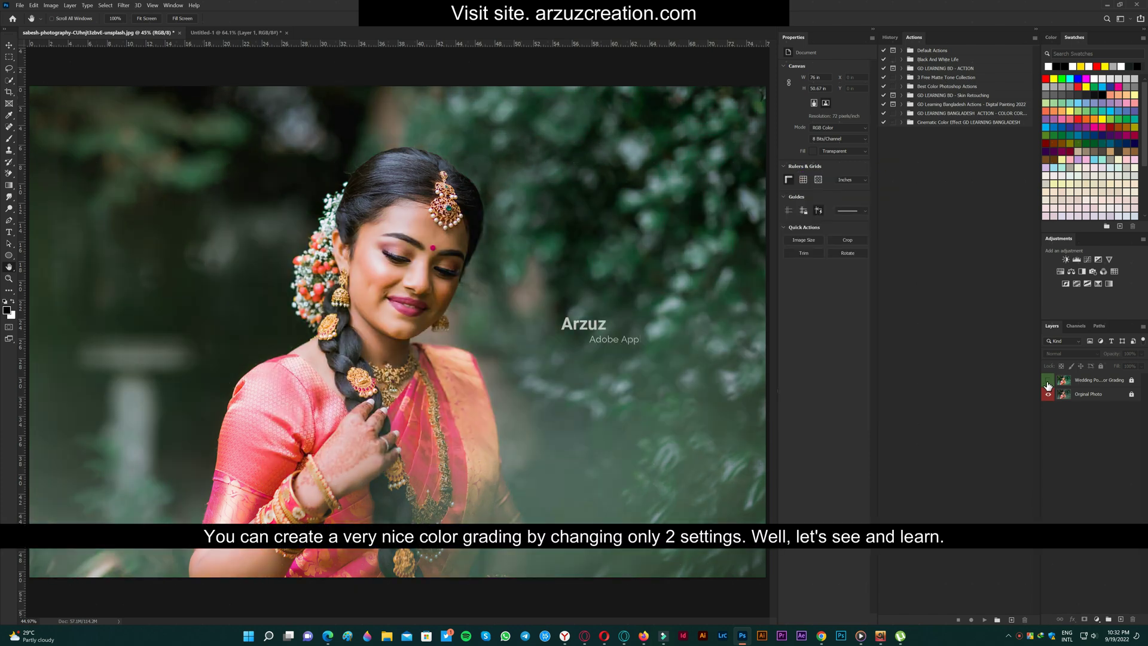
{"action": "left_click", "coordinate": [1047, 385]}
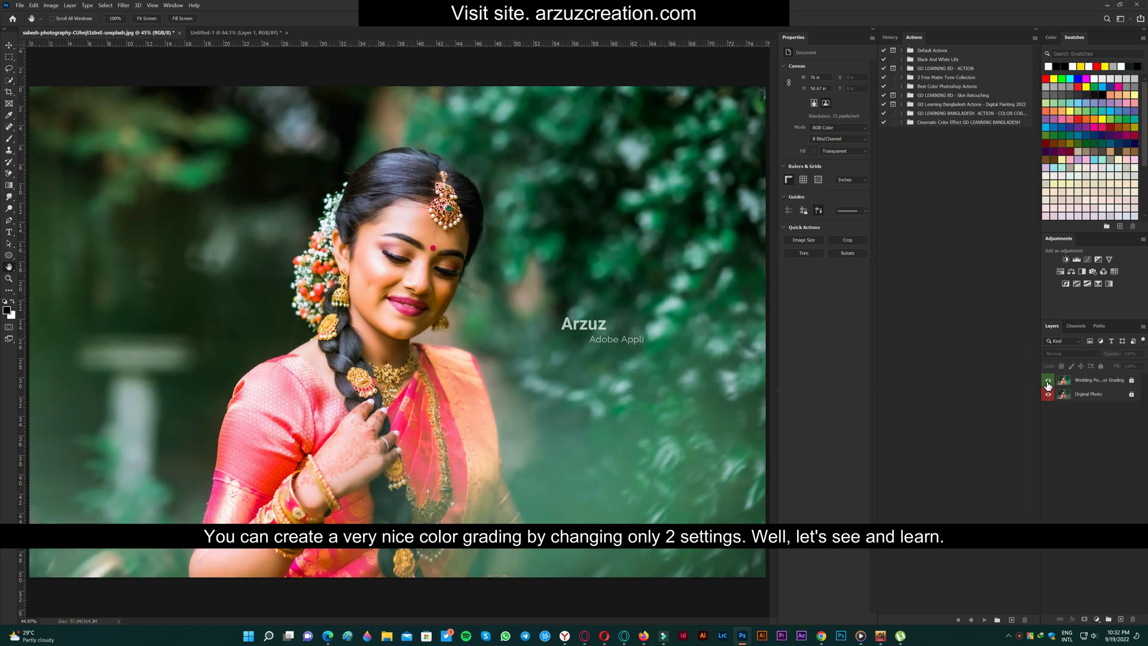
{"action": "left_click", "coordinate": [1047, 385]}
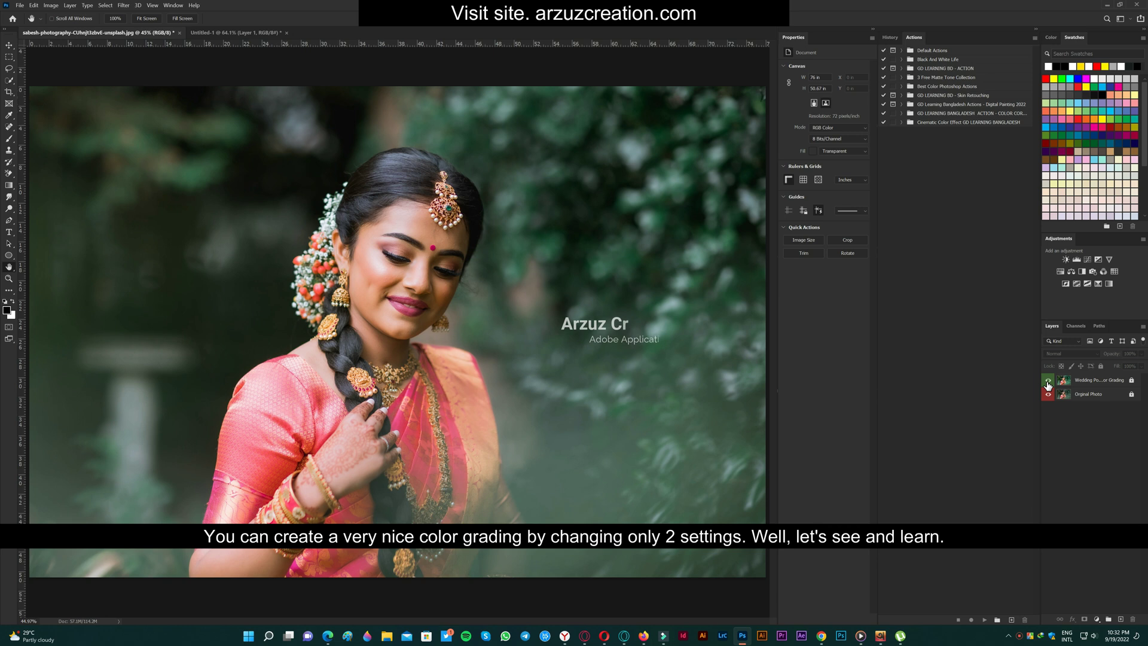
{"action": "left_click", "coordinate": [1047, 386]}
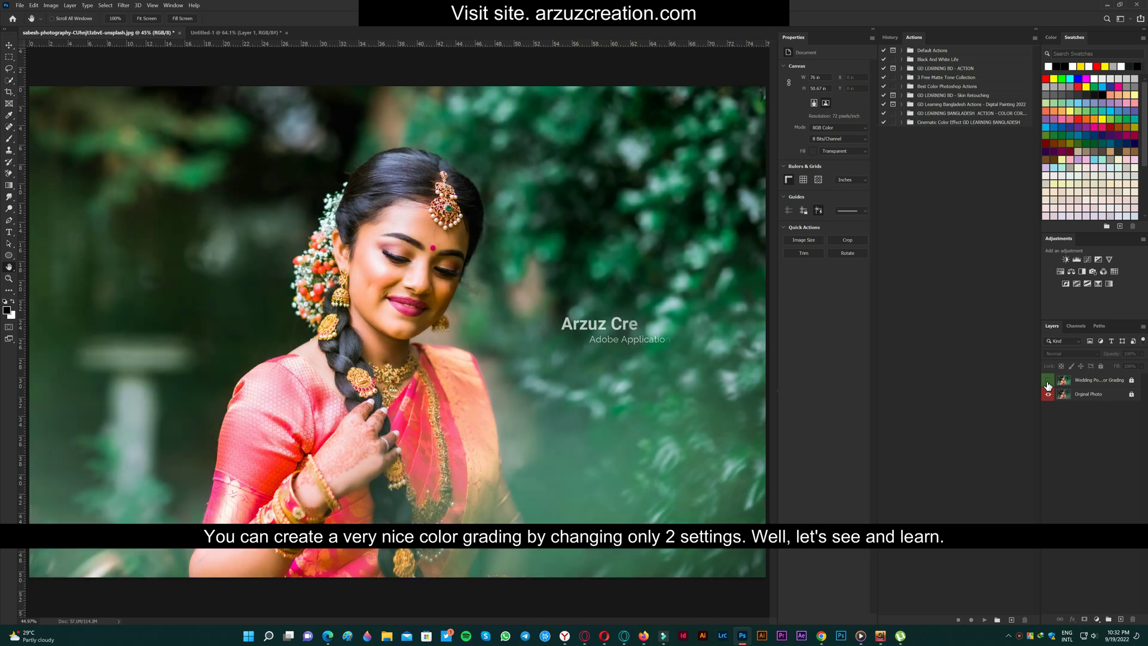
{"action": "left_click", "coordinate": [1048, 385]}
{"action": "left_click", "coordinate": [1047, 385]}
Delete the graded top layer, leaving only Orginal Photo
{"action": "double_click", "coordinate": [1085, 380]}
{"action": "right_click", "coordinate": [1085, 382]}
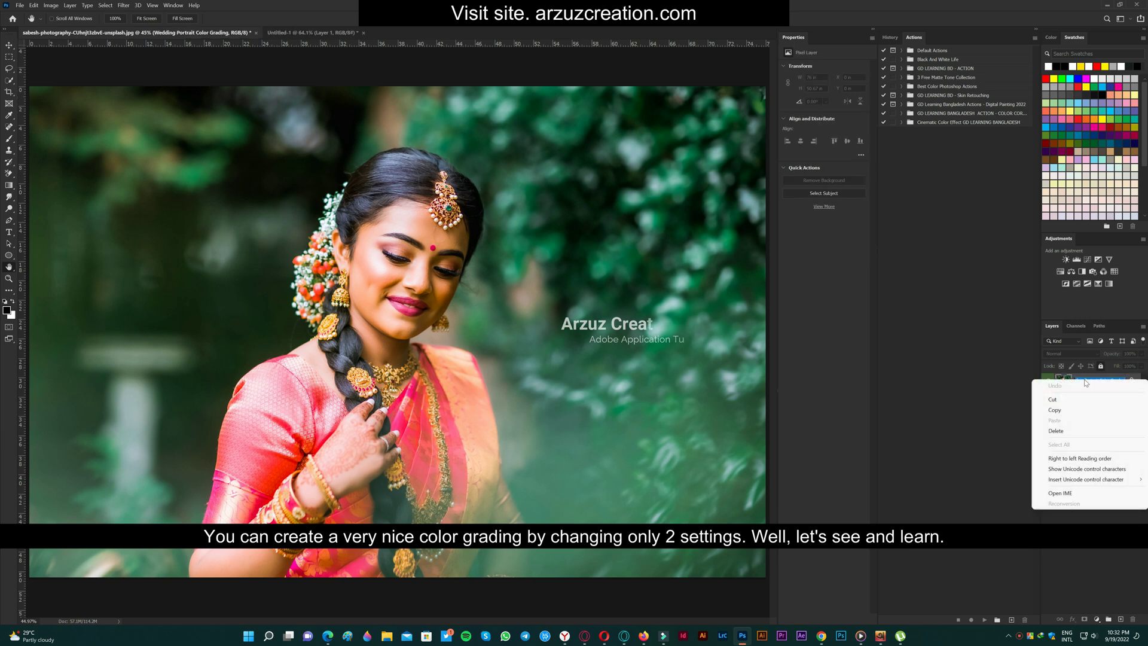
{"action": "left_click", "coordinate": [1076, 411]}
{"action": "key", "text": "Return"}
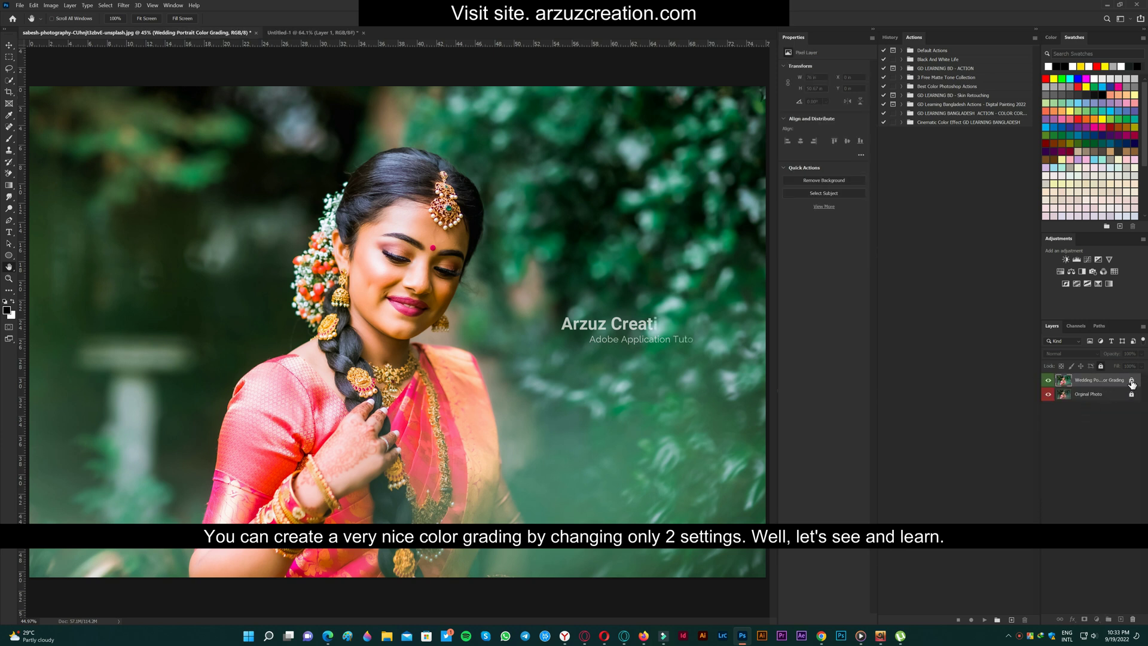
{"action": "left_click_drag", "start_coordinate": [1114, 384], "coordinate": [1132, 620]}
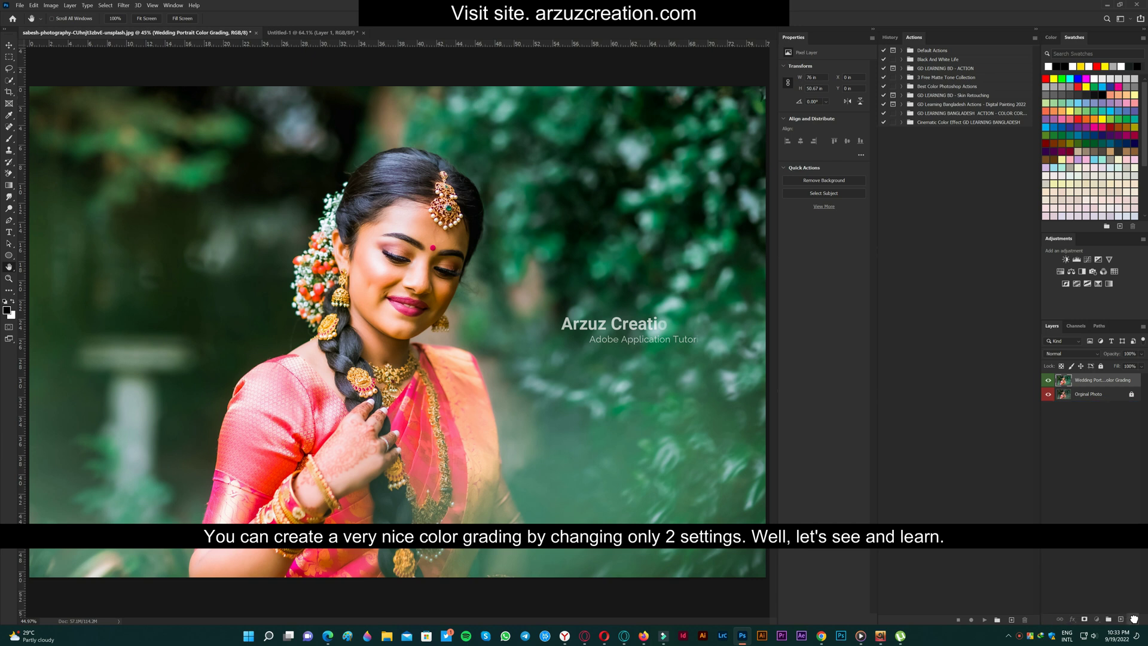
{"action": "mouse_move", "coordinate": [1110, 385]}
{"action": "left_mouse_down"}
{"action": "mouse_move", "coordinate": [1120, 611]}
{"action": "mouse_move", "coordinate": [1111, 383]}
{"action": "left_mouse_up"}
Duplicate Orginal Photo as a new layer named 'Wedding Portrait Color Grading'
{"action": "right_click", "coordinate": [1110, 382]}
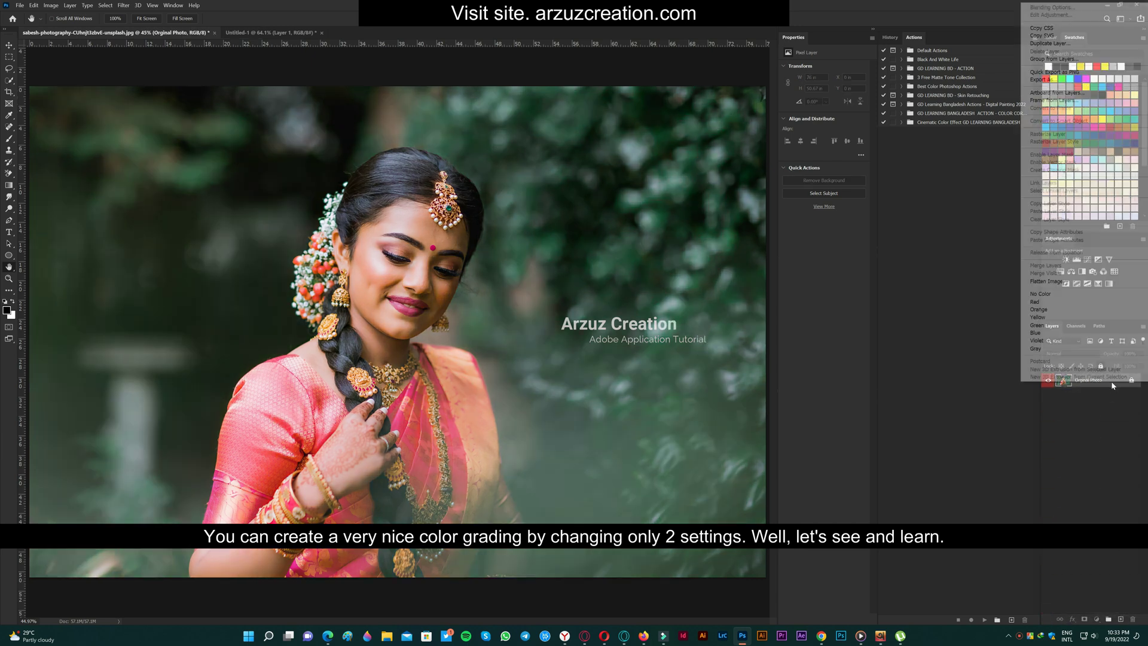
{"action": "left_click", "coordinate": [1069, 44]}
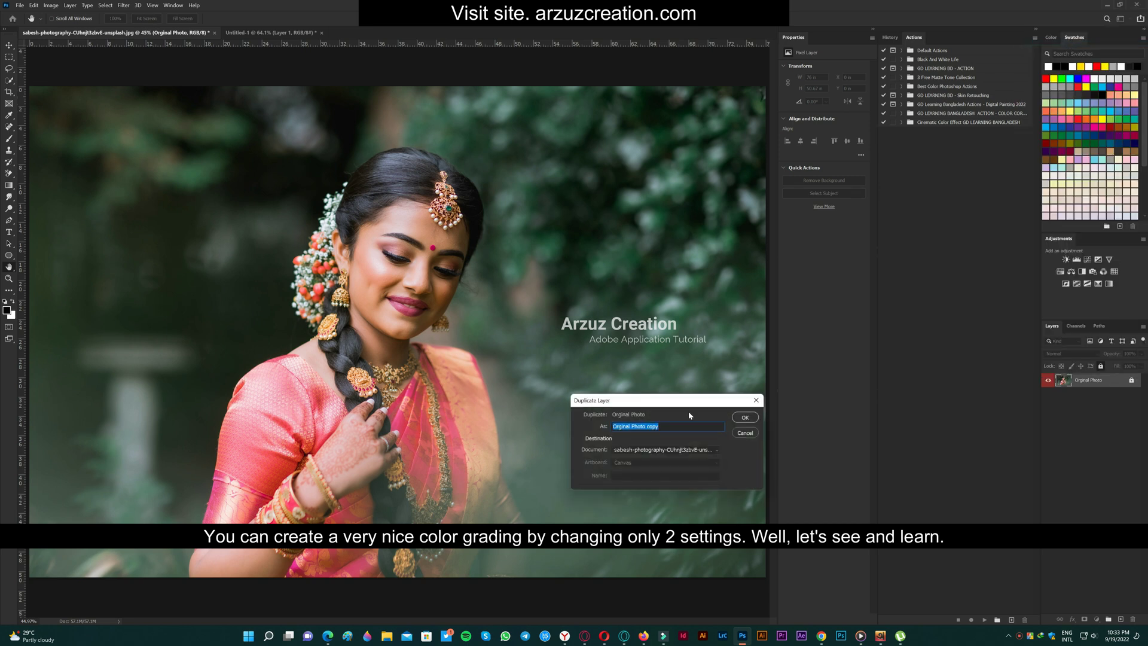
{"action": "left_click_drag", "start_coordinate": [660, 401], "coordinate": [645, 394]}
{"action": "right_click", "coordinate": [640, 417]}
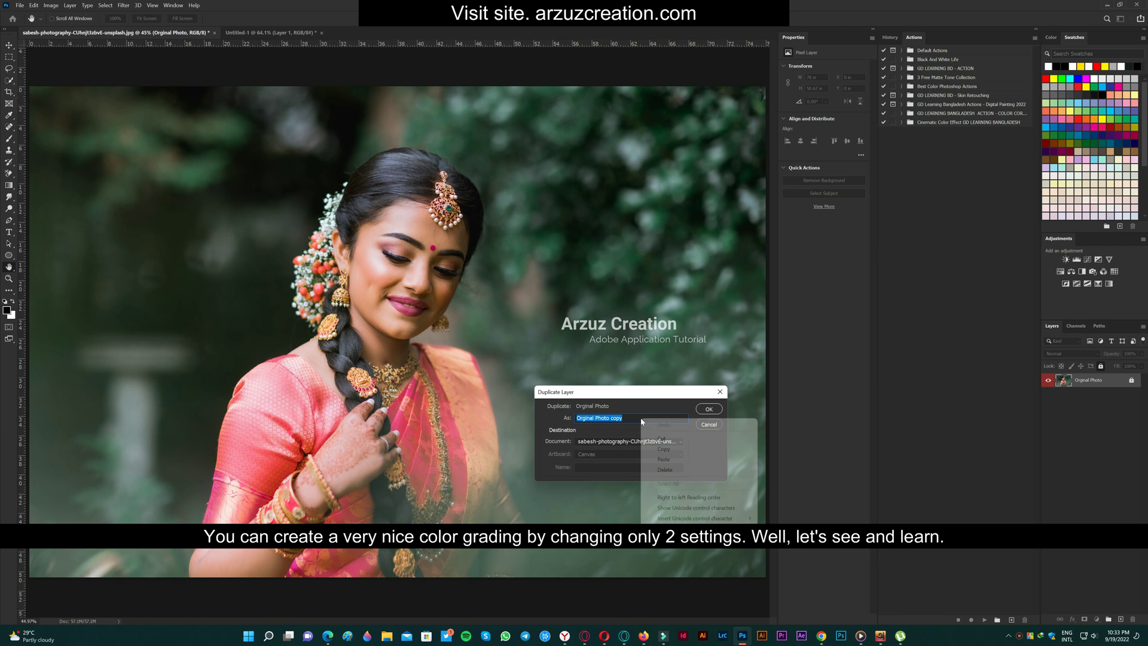
{"action": "left_click", "coordinate": [664, 459]}
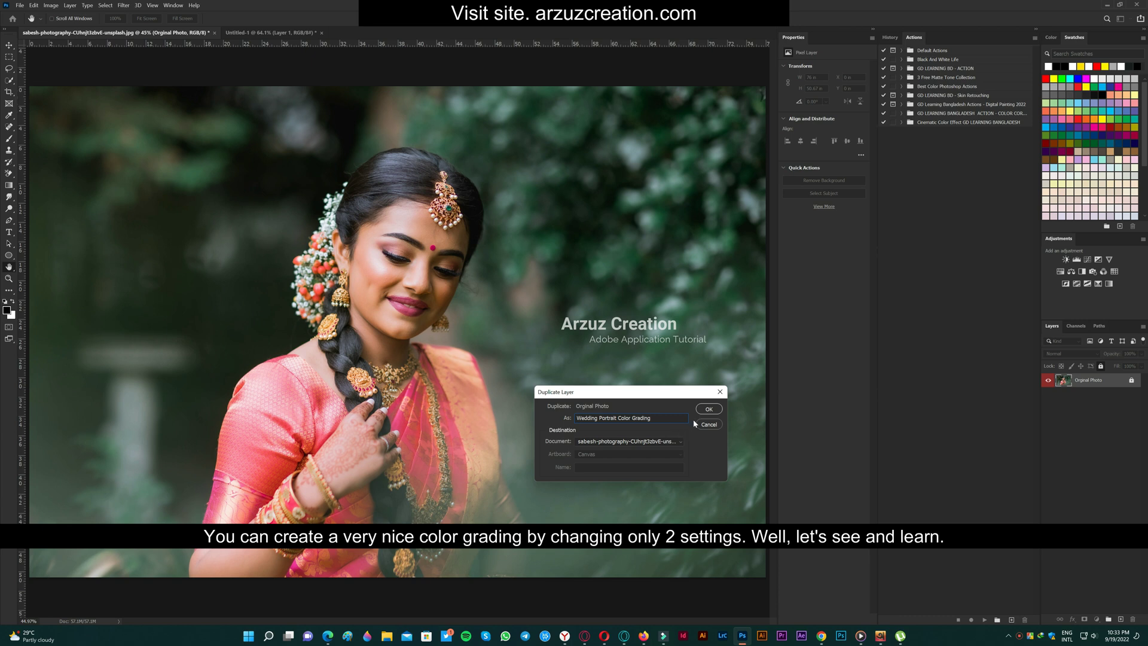
{"action": "left_click", "coordinate": [708, 408]}
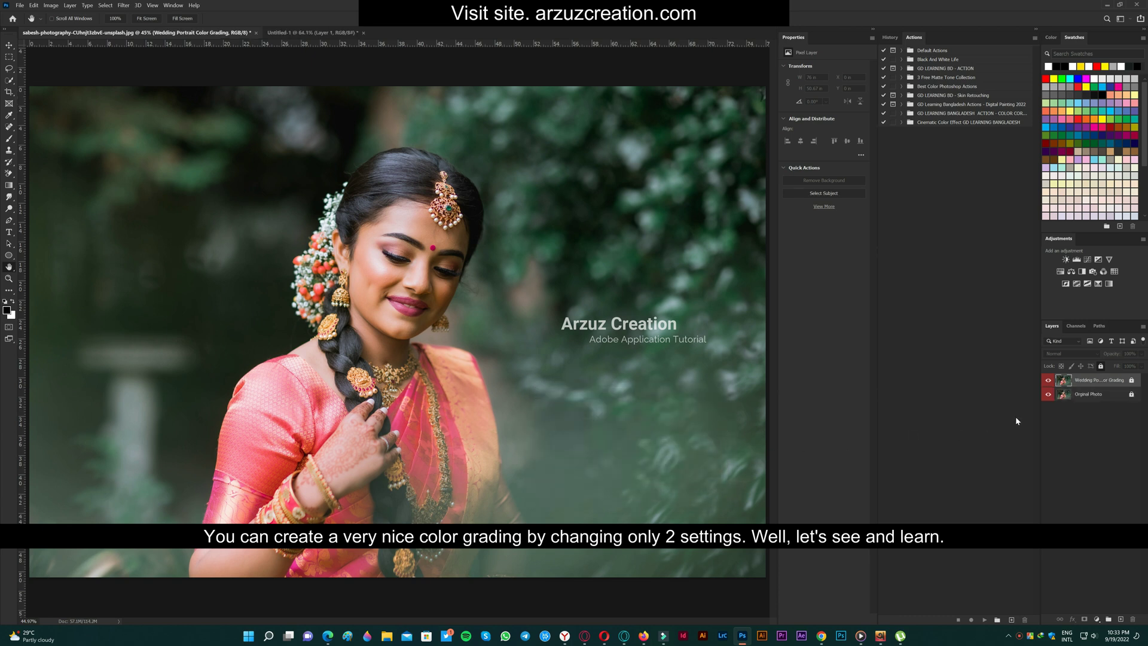
Unlock the 'Wedding Portrait Color Grading' layer and launch the Camera Raw Filter on it
{"action": "left_click", "coordinate": [1129, 381]}
{"action": "right_click", "coordinate": [1103, 386]}
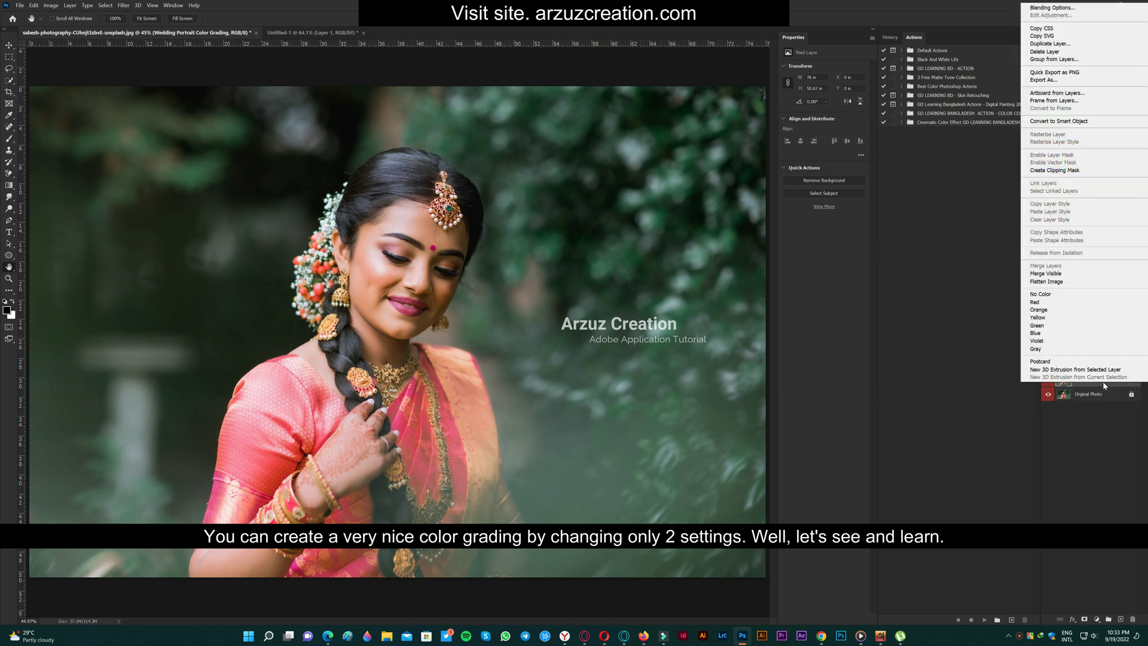
{"action": "left_click", "coordinate": [1060, 321]}
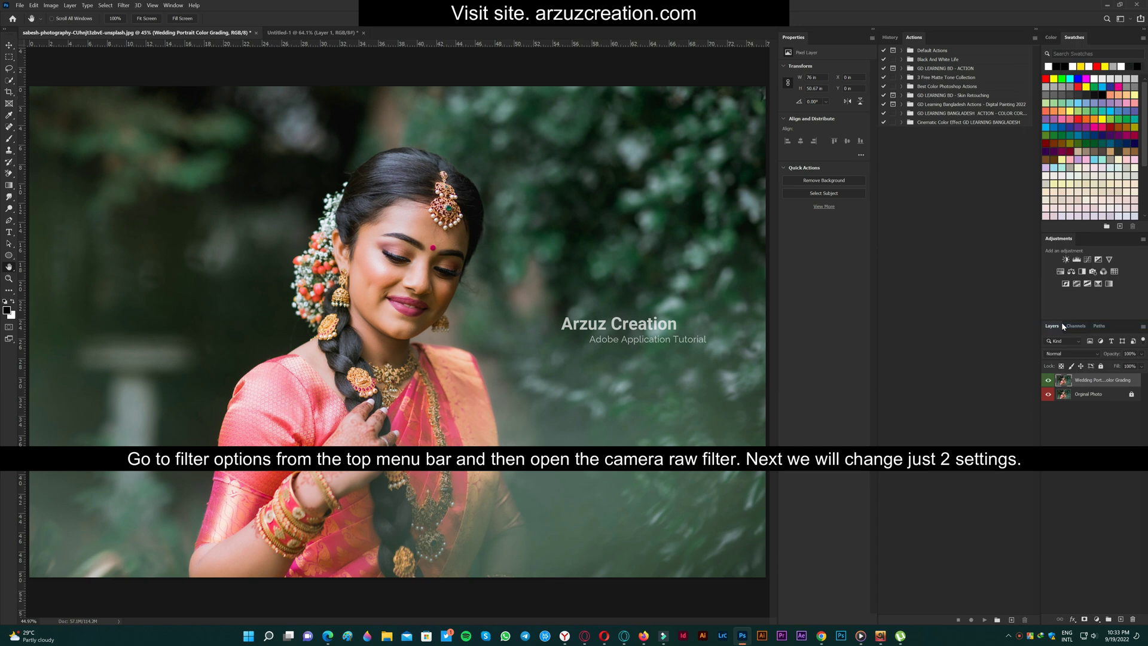
{"action": "left_click", "coordinate": [123, 6]}
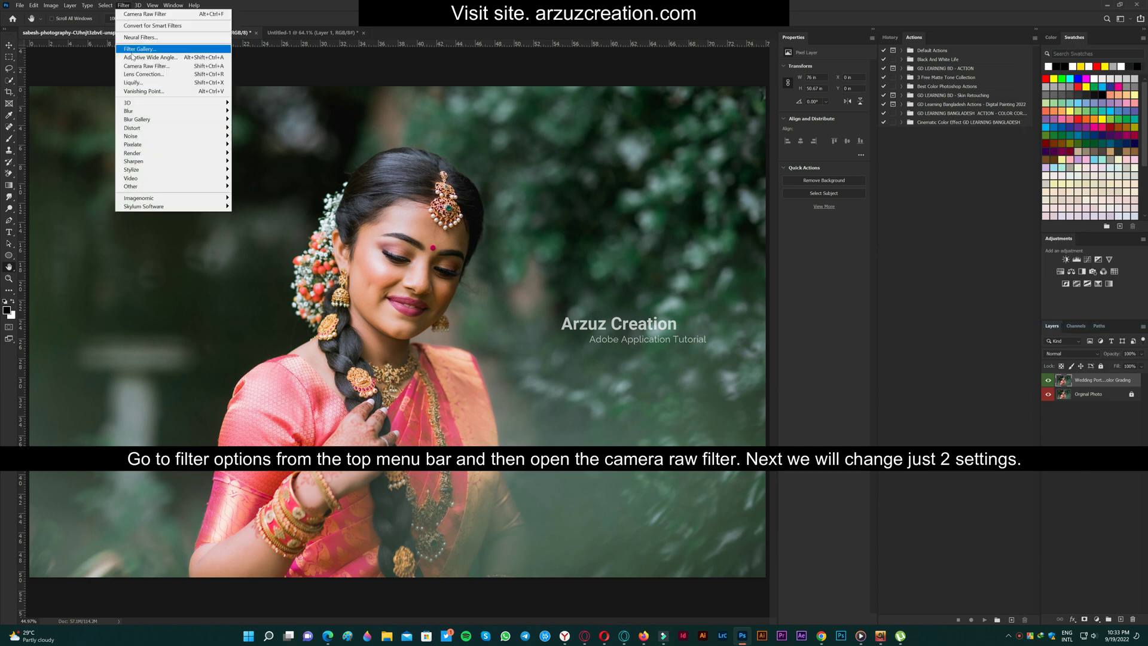
{"action": "left_click", "coordinate": [183, 68]}
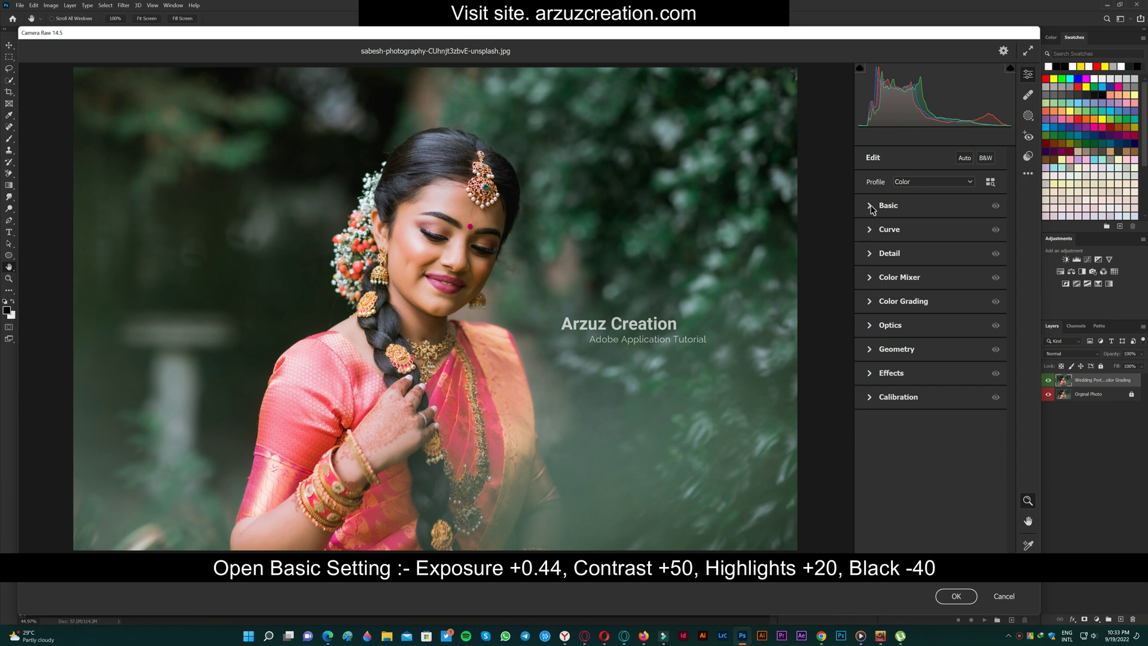
In the Basic panel, set Exposure to +0.44 and Contrast to +50
{"action": "left_click", "coordinate": [871, 206]}
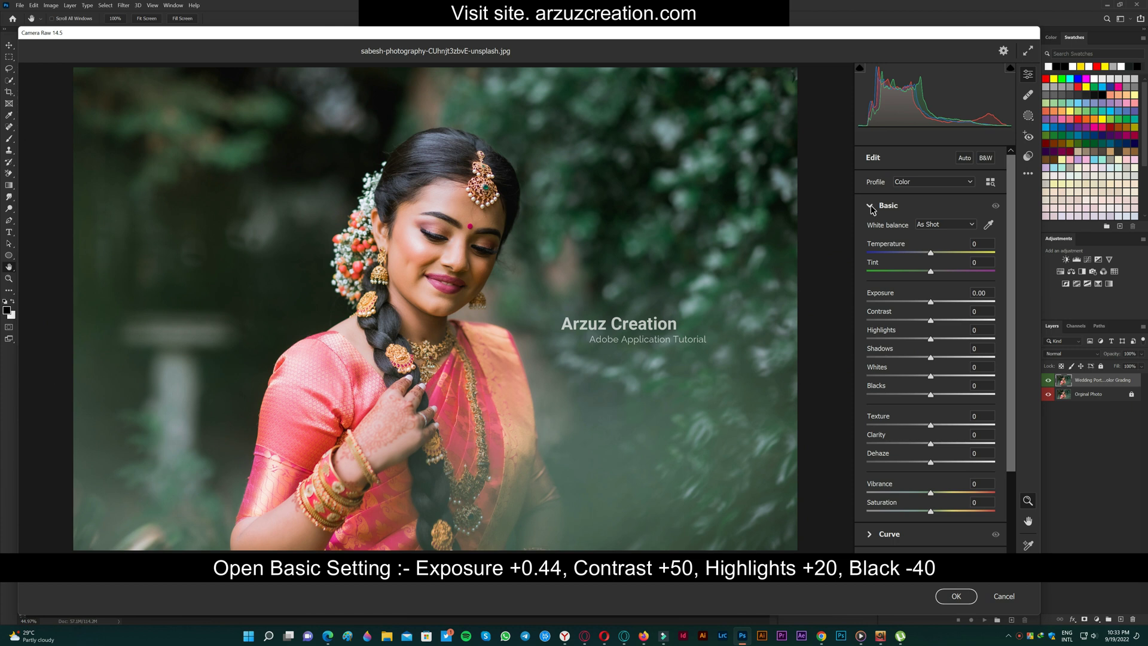
{"action": "left_click_drag", "start_coordinate": [903, 293], "coordinate": [906, 296]}
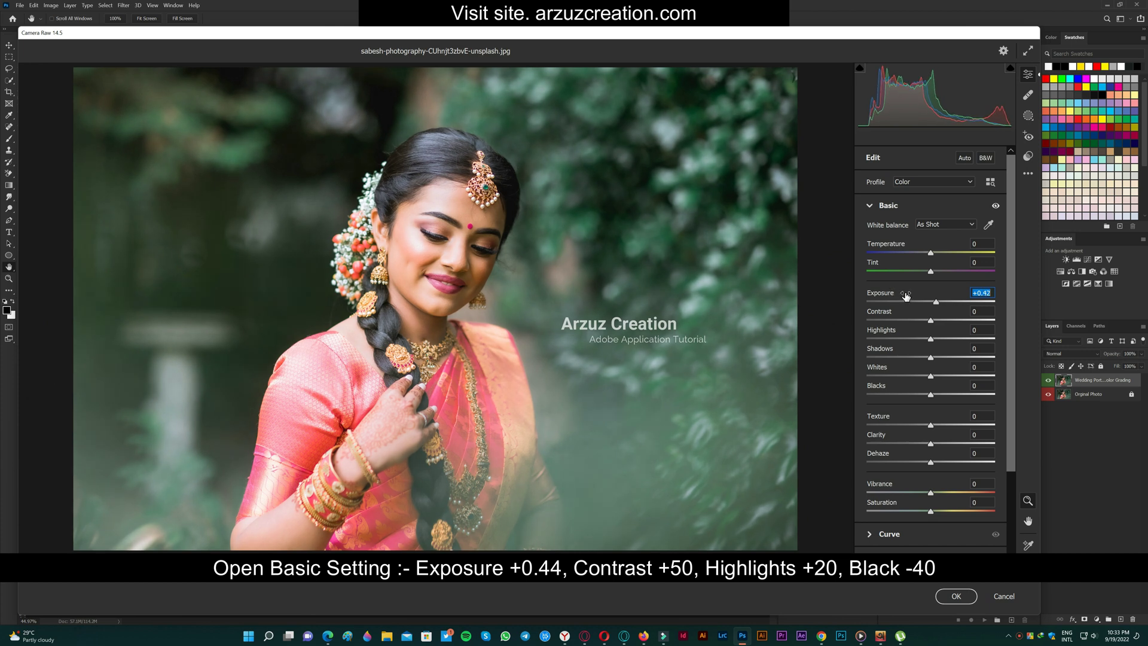
{"action": "left_click", "coordinate": [989, 293]}
{"action": "key", "text": "BackSpace"}
{"action": "type", "text": "4"}
{"action": "left_click_drag", "start_coordinate": [915, 314], "coordinate": [907, 315]}
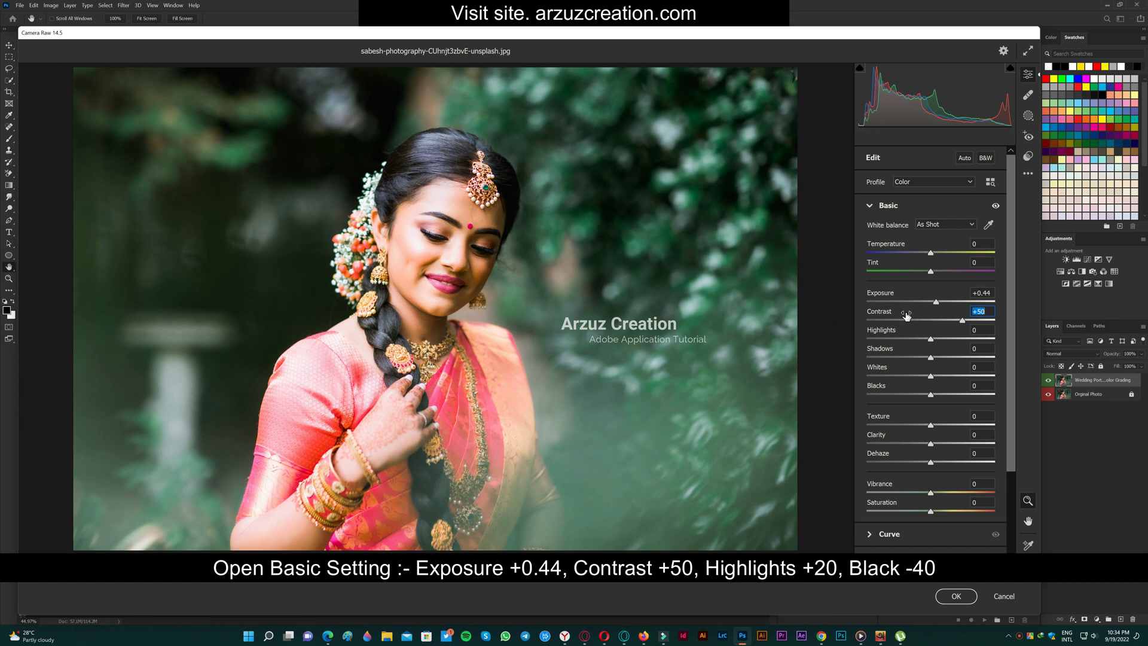
{"action": "left_click", "coordinate": [987, 310]}
Set Highlights to +20, Blacks to -40 and Texture to -5
{"action": "left_click_drag", "start_coordinate": [892, 333], "coordinate": [903, 334]}
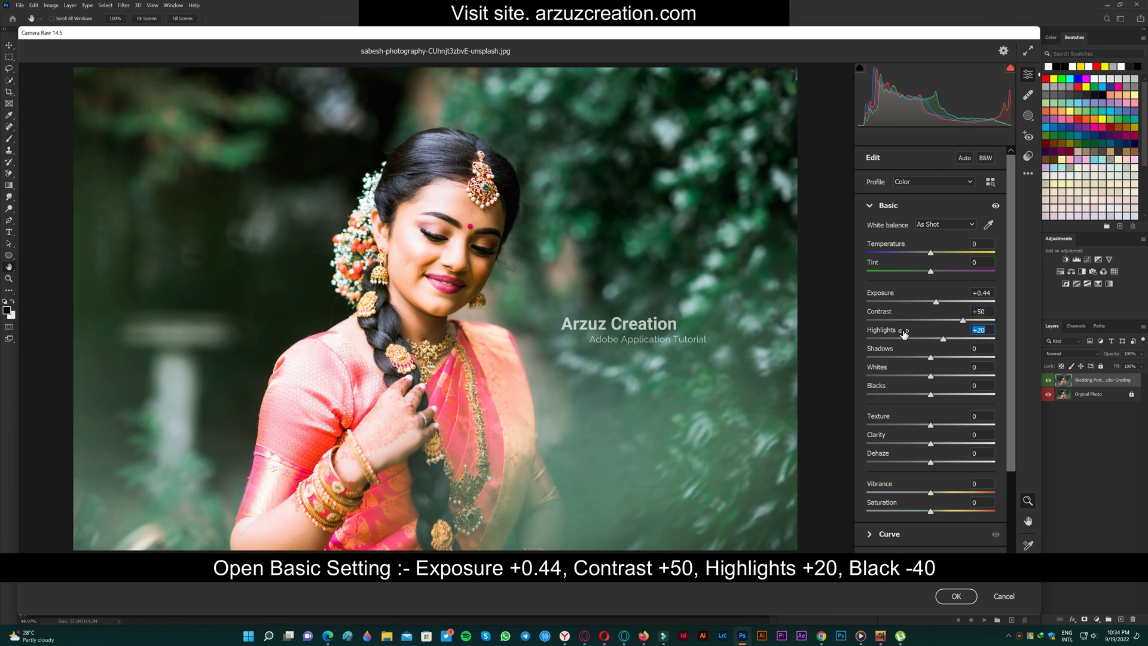
{"action": "left_click", "coordinate": [989, 331]}
{"action": "left_click", "coordinate": [914, 389]}
{"action": "left_click_drag", "start_coordinate": [914, 390], "coordinate": [894, 390]}
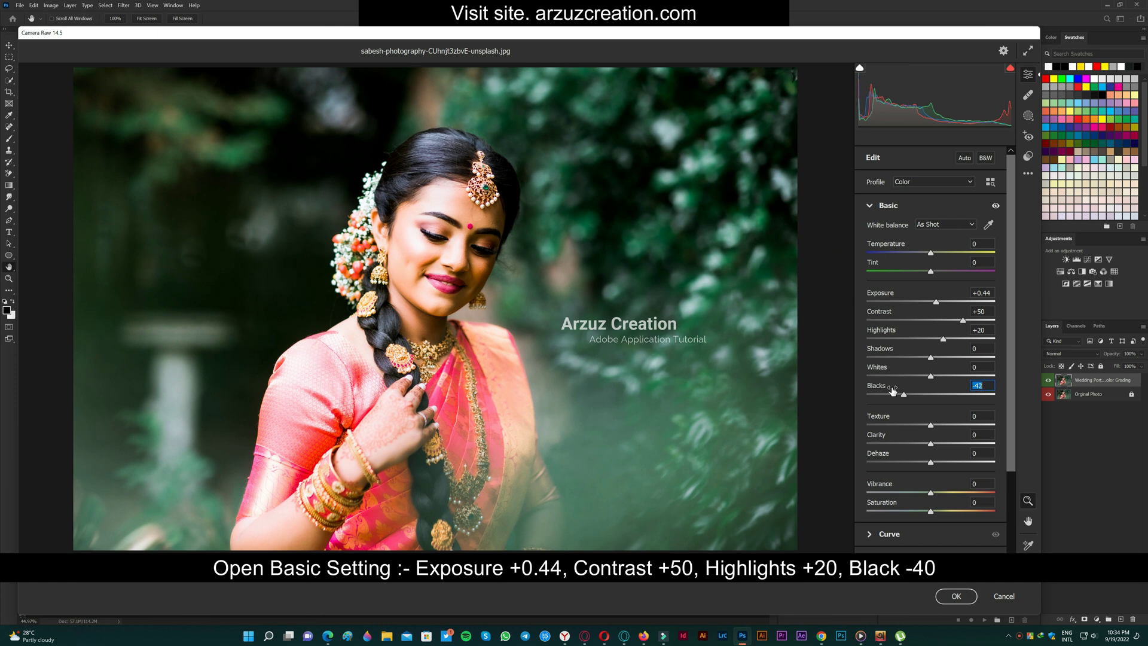
{"action": "type", "text": "-40"}
{"action": "left_click", "coordinate": [985, 385]}
{"action": "left_click_drag", "start_coordinate": [922, 421], "coordinate": [916, 421]}
{"action": "left_click", "coordinate": [985, 415]}
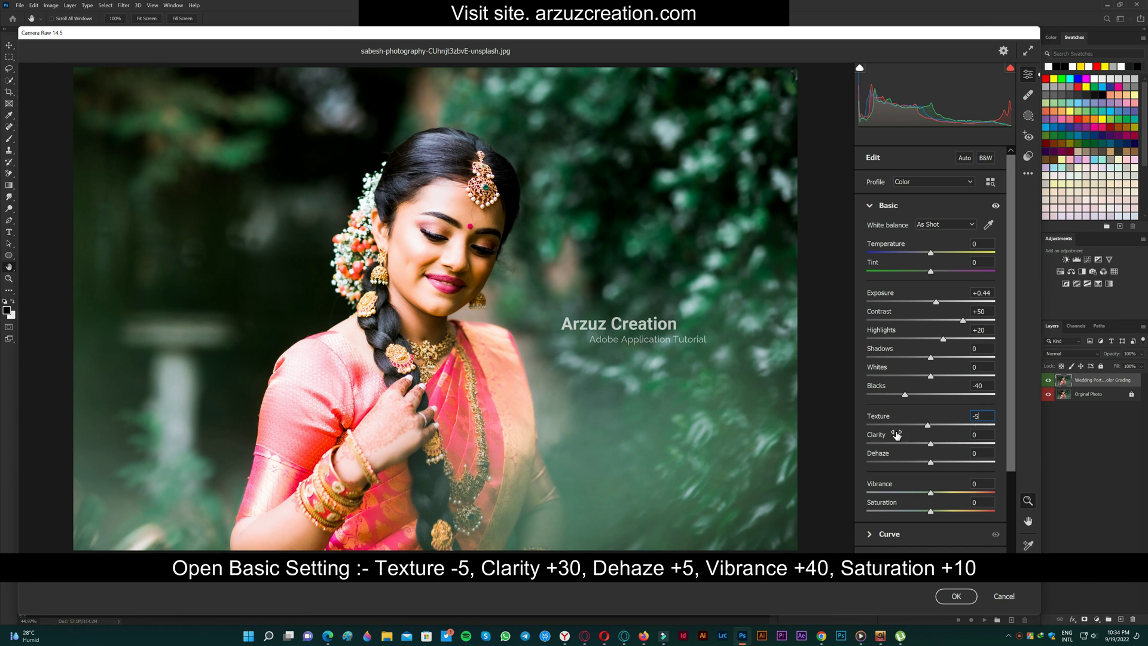
Set Clarity +30, Dehaze +5, Vibrance +40, Saturation +10, then toggle Basic off and on to compare
{"action": "left_click_drag", "start_coordinate": [896, 433], "coordinate": [912, 438]}
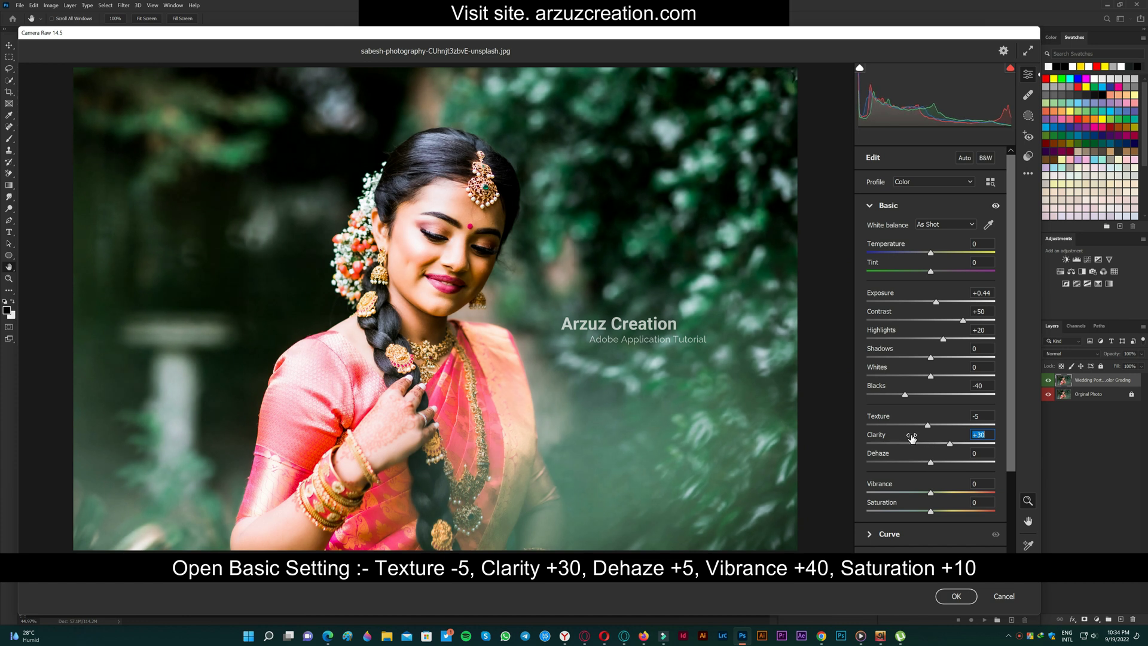
{"action": "mouse_move", "coordinate": [903, 457]}
{"action": "left_mouse_down"}
{"action": "mouse_move", "coordinate": [910, 488]}
{"action": "mouse_move", "coordinate": [926, 488]}
{"action": "left_mouse_up"}
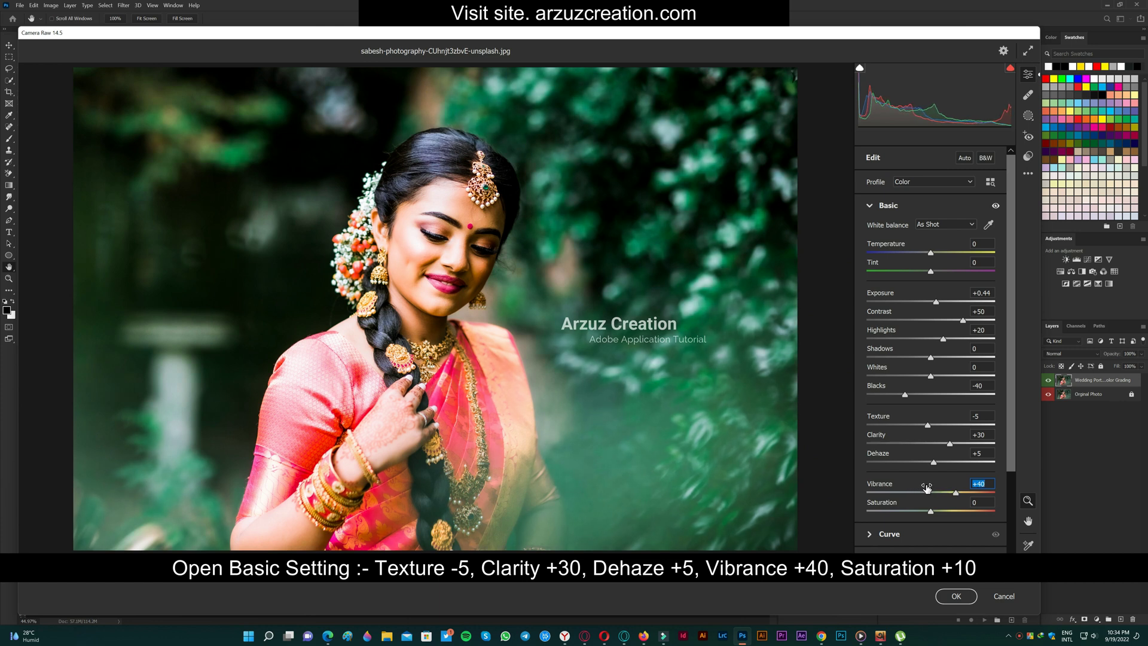
{"action": "left_click_drag", "start_coordinate": [901, 505], "coordinate": [908, 506]}
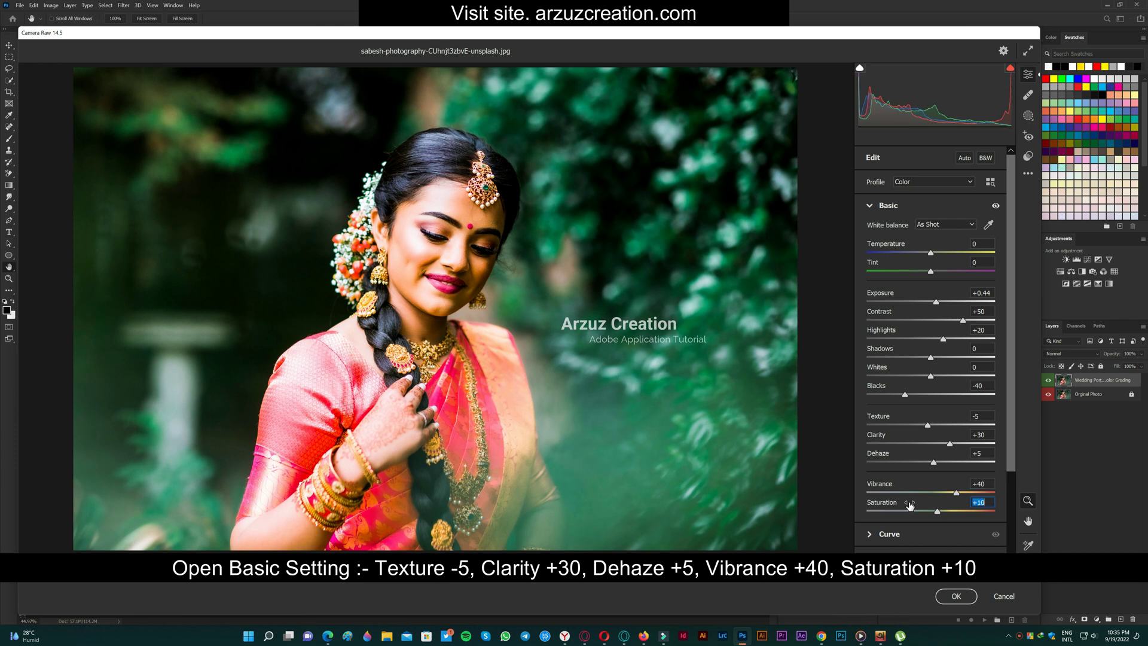
{"action": "left_click", "coordinate": [986, 502]}
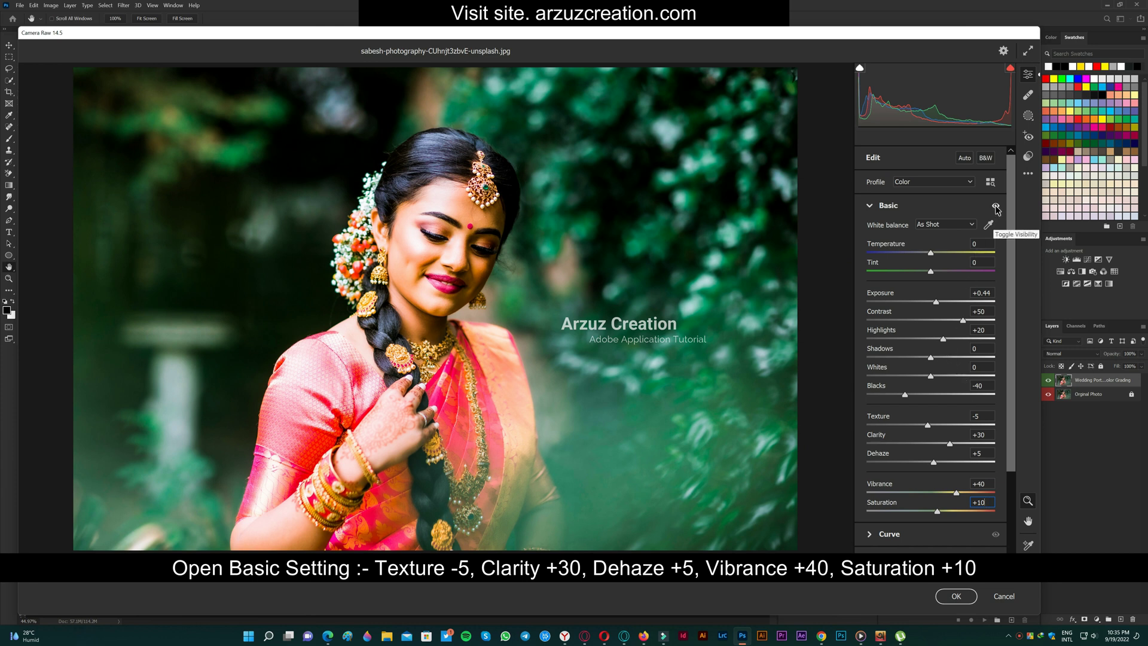
{"action": "left_click", "coordinate": [995, 206]}
{"action": "left_click", "coordinate": [995, 207]}
Collapse Basic, expand Detail, and set Sharpening to 25 with Radius 1.2
{"action": "left_click", "coordinate": [870, 205]}
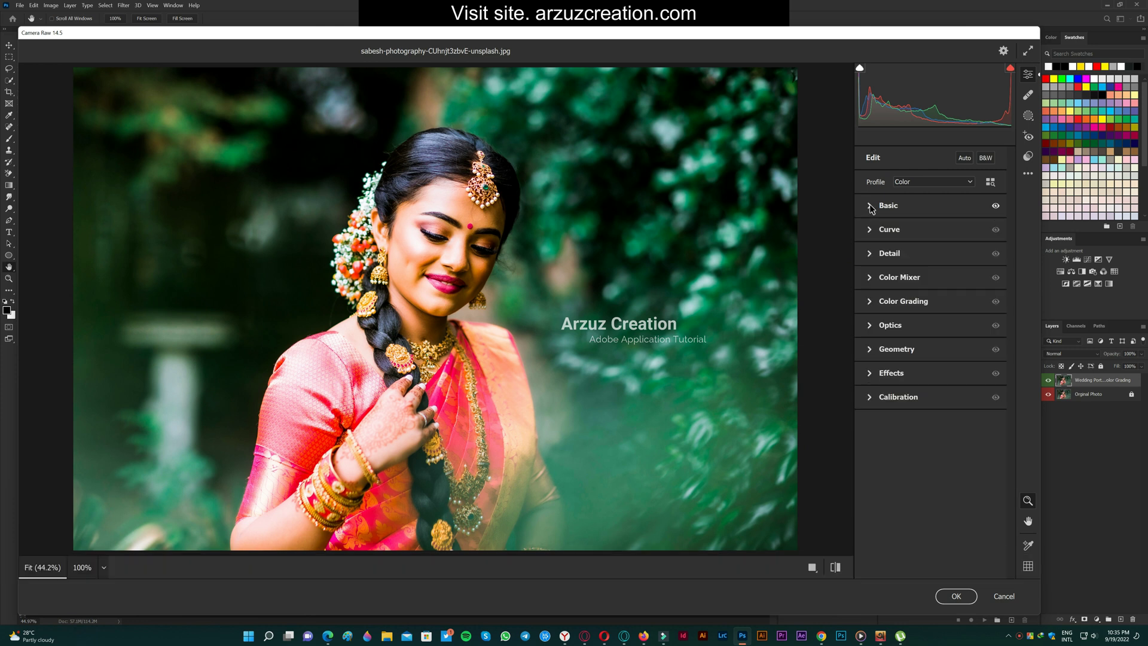
{"action": "left_click", "coordinate": [871, 253]}
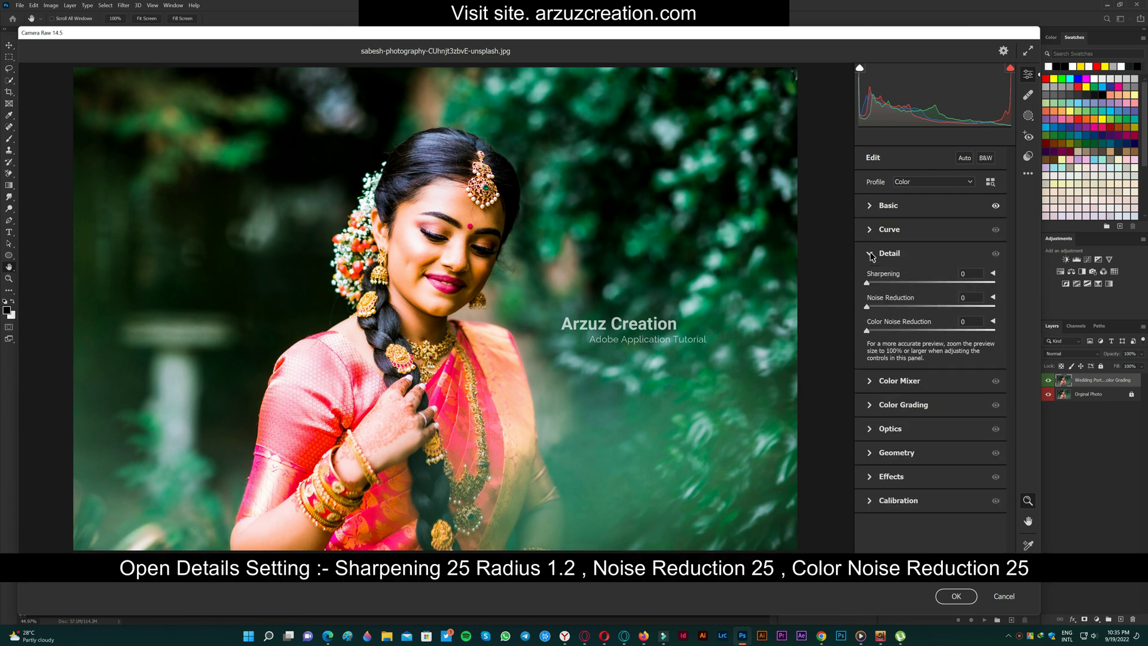
{"action": "left_click", "coordinate": [992, 297]}
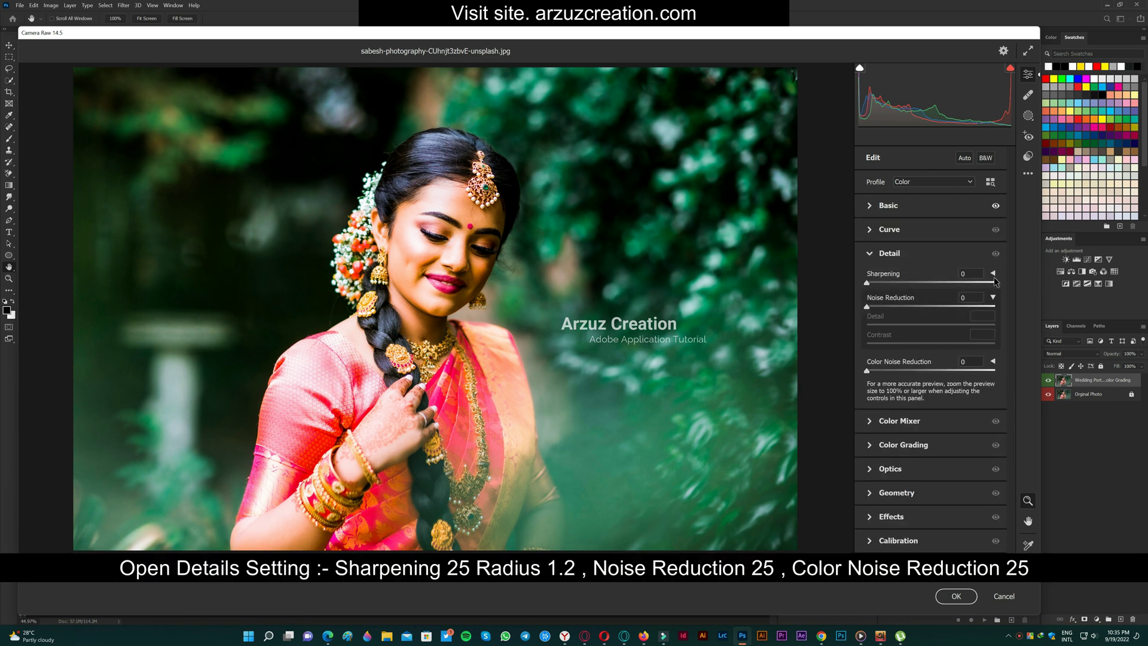
{"action": "left_click", "coordinate": [992, 273]}
{"action": "left_click", "coordinate": [992, 420]}
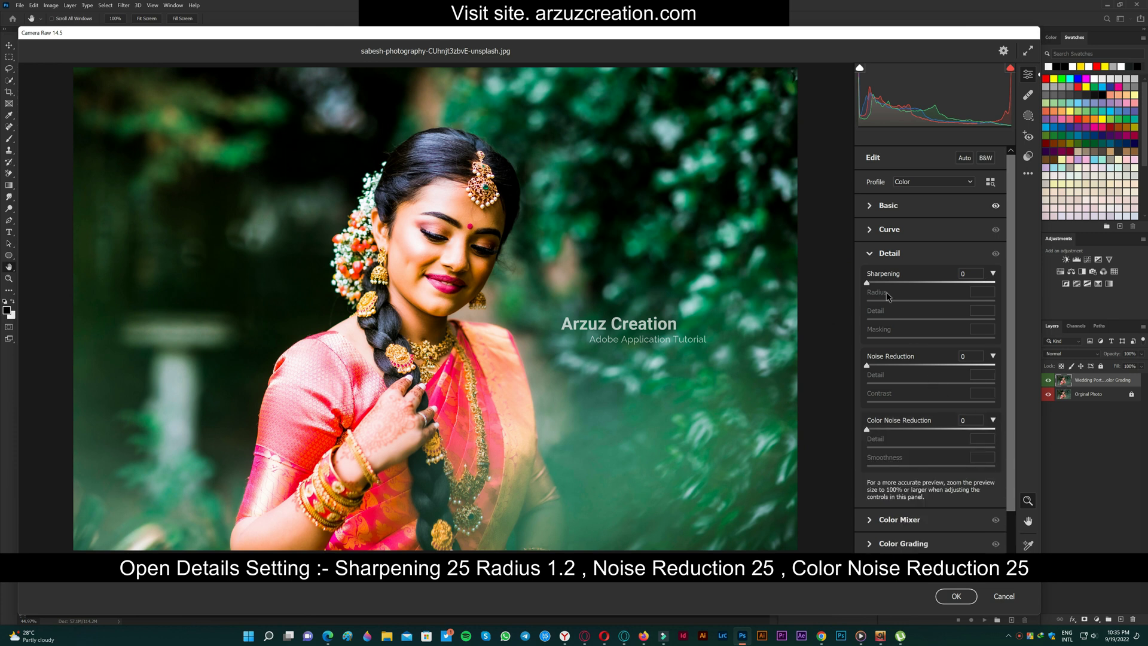
{"action": "left_click_drag", "start_coordinate": [877, 275], "coordinate": [891, 275]}
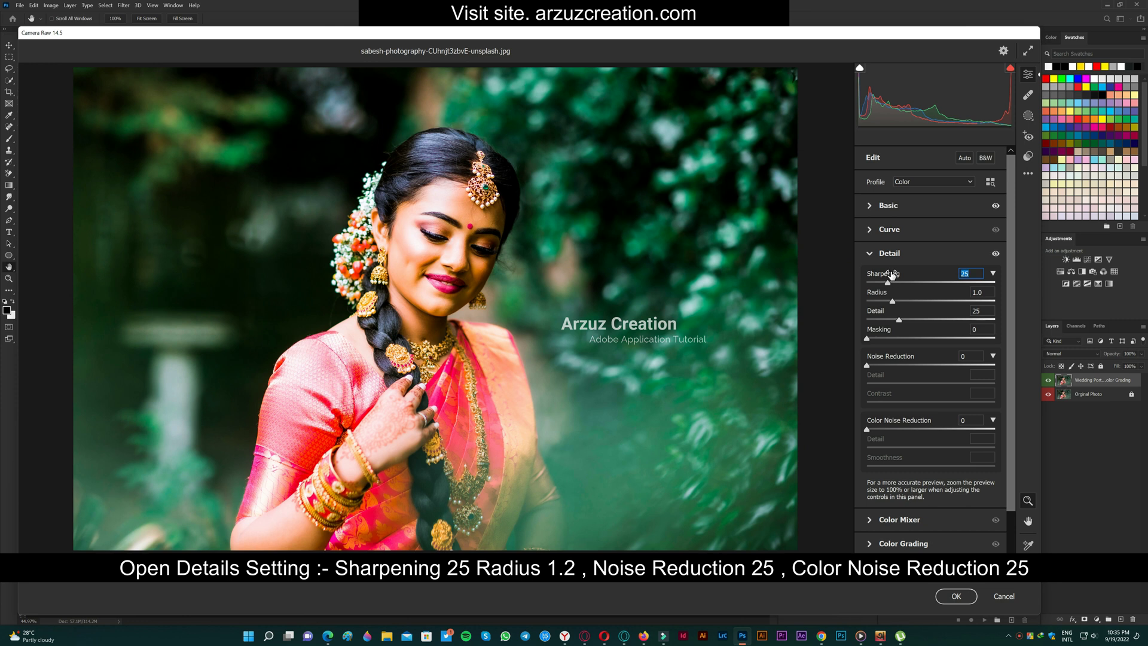
{"action": "left_click", "coordinate": [980, 293]}
{"action": "type", "text": "1.2"}
Set Noise Reduction and Color Noise Reduction to 25, then collapse the Detail sections
{"action": "left_click_drag", "start_coordinate": [874, 359], "coordinate": [888, 361]}
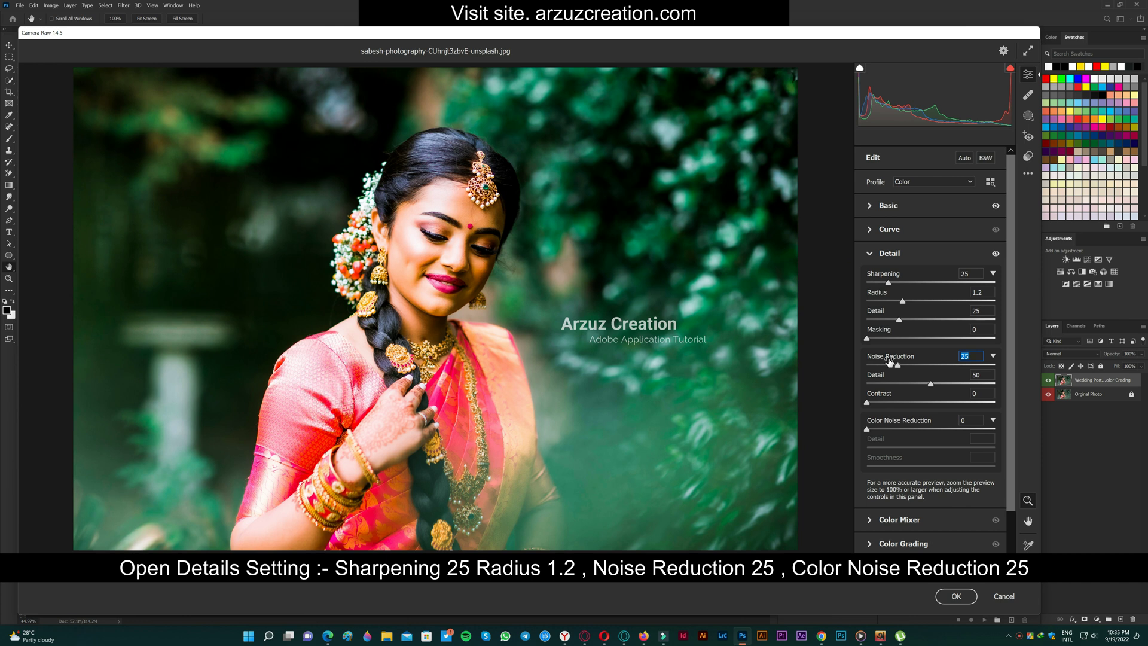
{"action": "left_click_drag", "start_coordinate": [866, 429], "coordinate": [880, 424]}
{"action": "left_click_drag", "start_coordinate": [882, 427], "coordinate": [885, 427]}
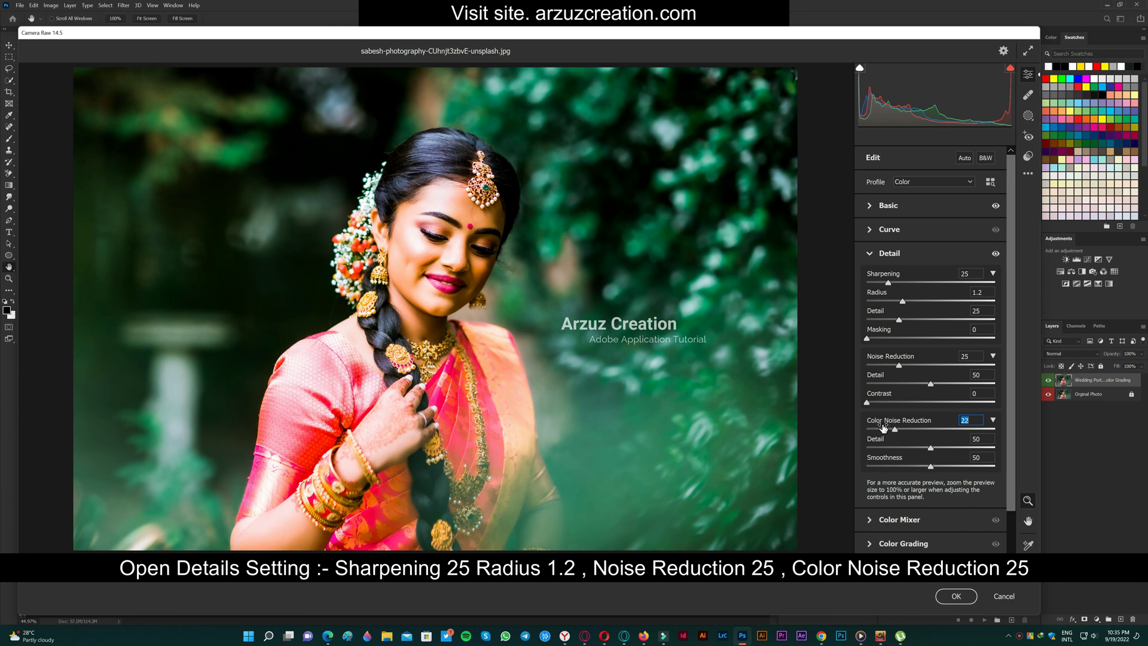
{"action": "left_click_drag", "start_coordinate": [885, 428], "coordinate": [883, 428]}
{"action": "left_click", "coordinate": [993, 420]}
{"action": "left_click", "coordinate": [993, 356]}
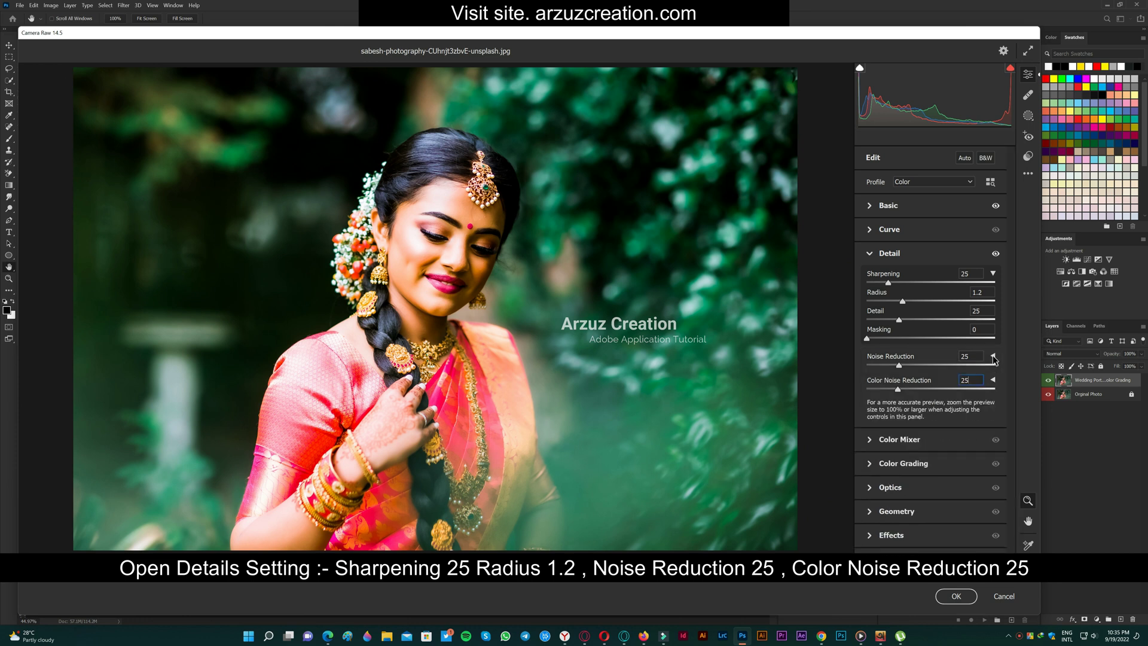
{"action": "left_click", "coordinate": [993, 274]}
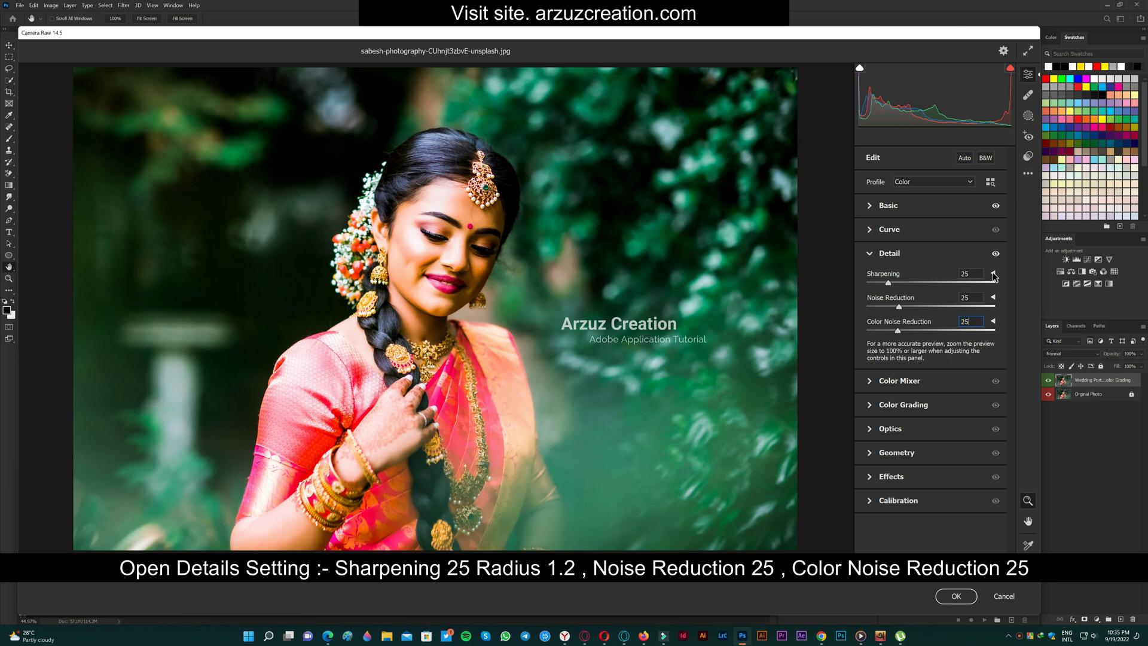
{"action": "left_click", "coordinate": [872, 256]}
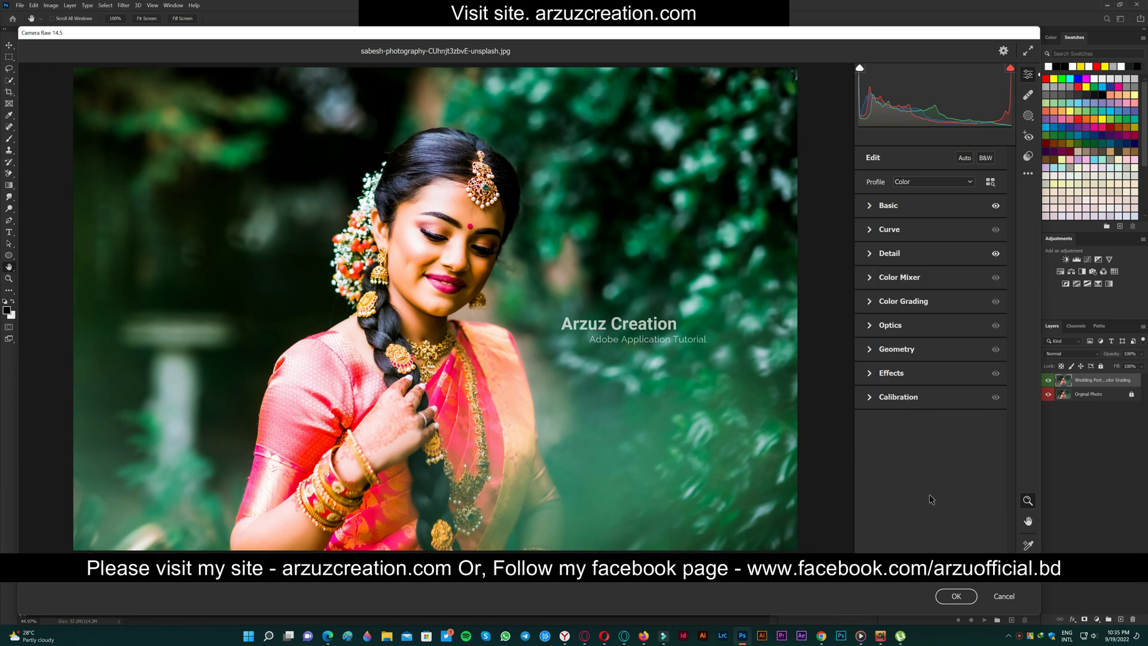
Toggle the preview between default and current Camera Raw settings to compare the edits
{"action": "key", "text": "backslash"}
{"action": "key", "text": "backslash"}
{"action": "key", "text": "backslash"}
{"action": "key", "text": "backslash"}
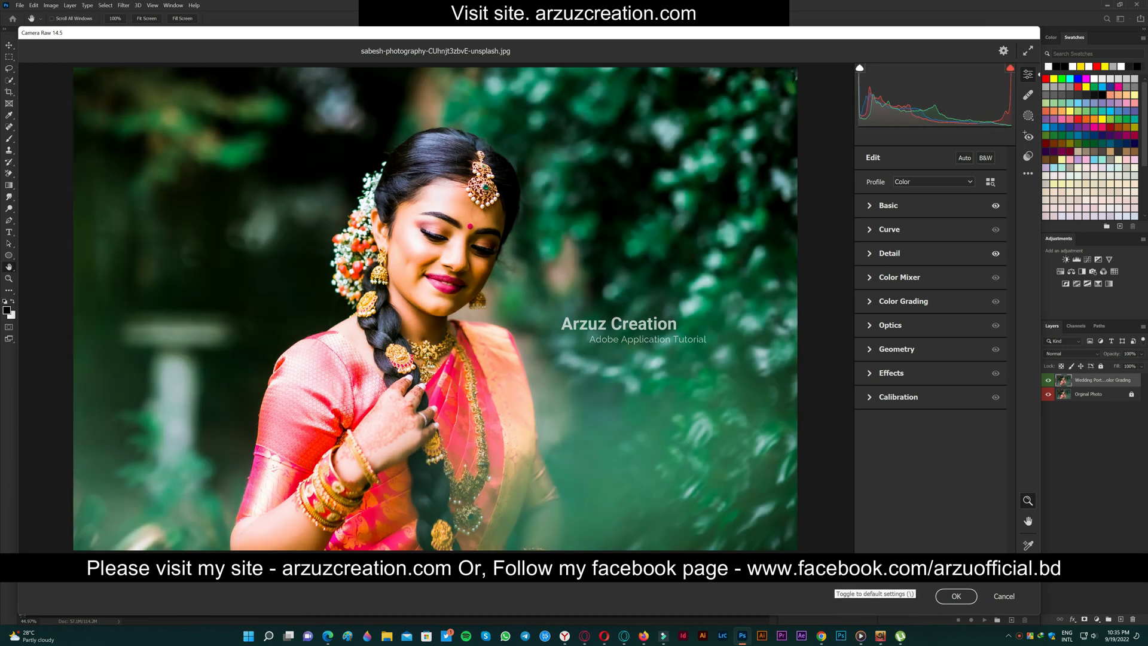
{"action": "key", "text": "backslash"}
{"action": "key", "text": "backslash"}
{"action": "key", "text": "backslash"}
{"action": "key", "text": "backslash"}
{"action": "key", "text": "backslash"}
{"action": "key", "text": "backslash"}
{"action": "left_click", "coordinate": [956, 596]}
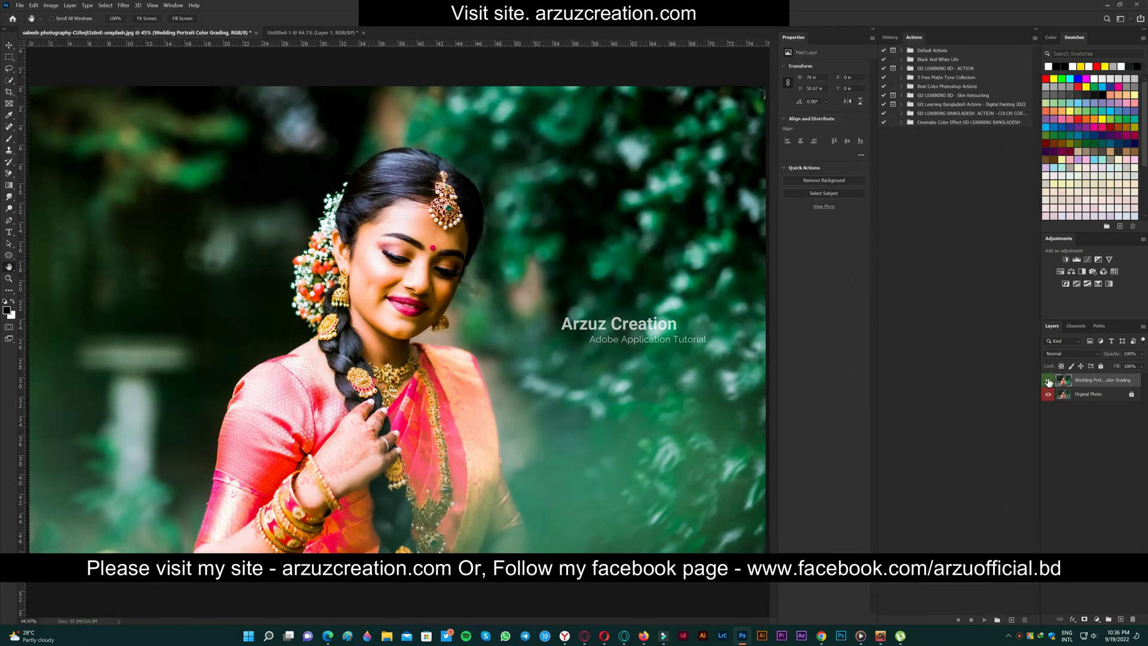
{"action": "left_click", "coordinate": [1047, 380]}
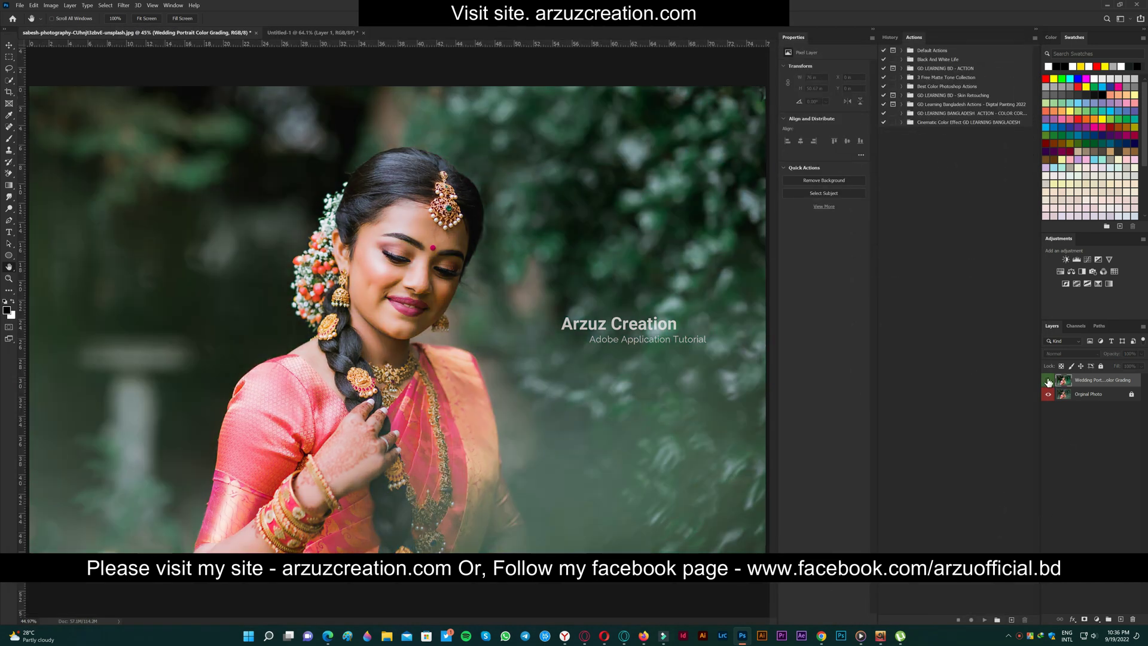
{"action": "left_click", "coordinate": [1047, 381]}
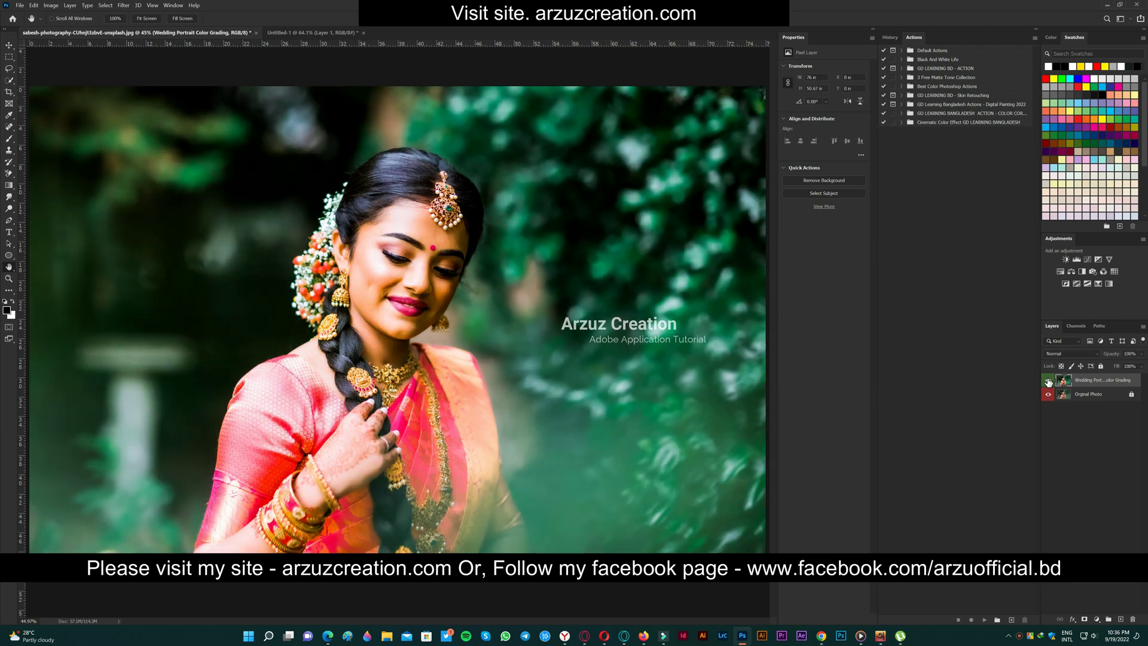
{"action": "left_click", "coordinate": [1047, 381]}
{"action": "left_click", "coordinate": [1047, 381]}
{"action": "left_click", "coordinate": [1047, 380]}
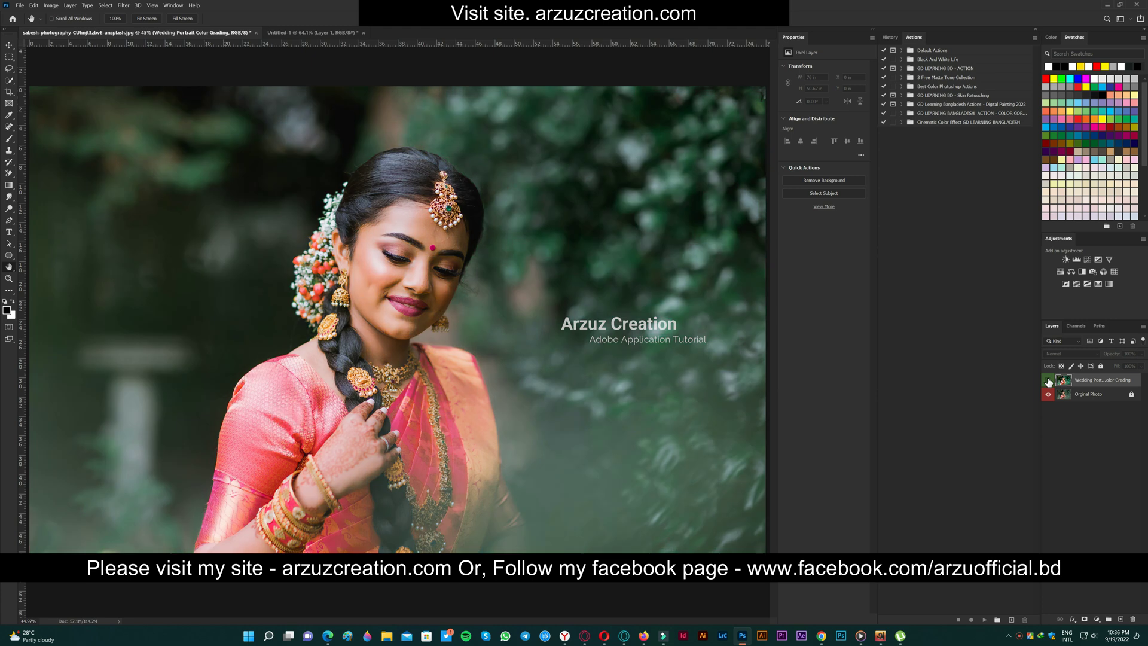
{"action": "left_click", "coordinate": [1047, 381]}
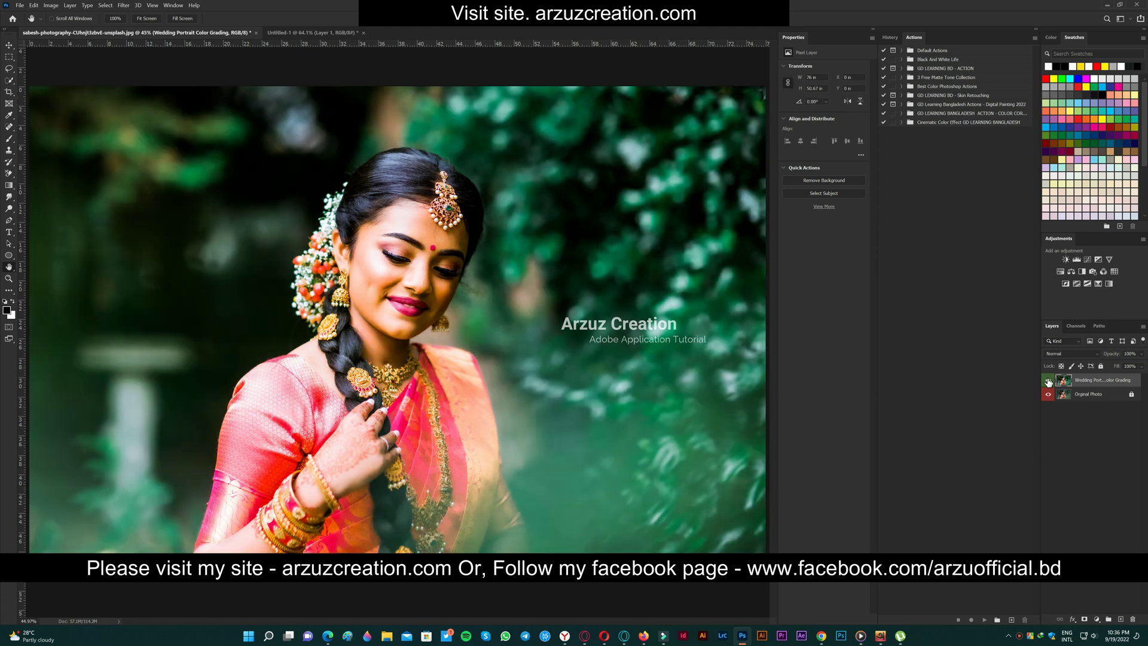